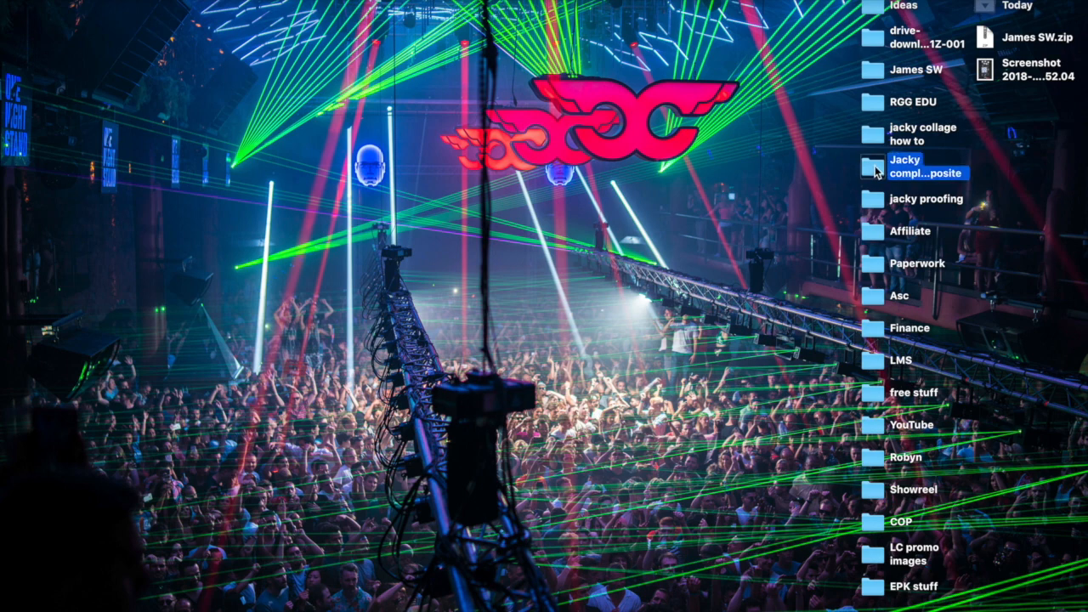
- View the example collage Untitled-1.jpg from the Jacky complete composite folder, and close both the image and the folder
double_click(399, 85)
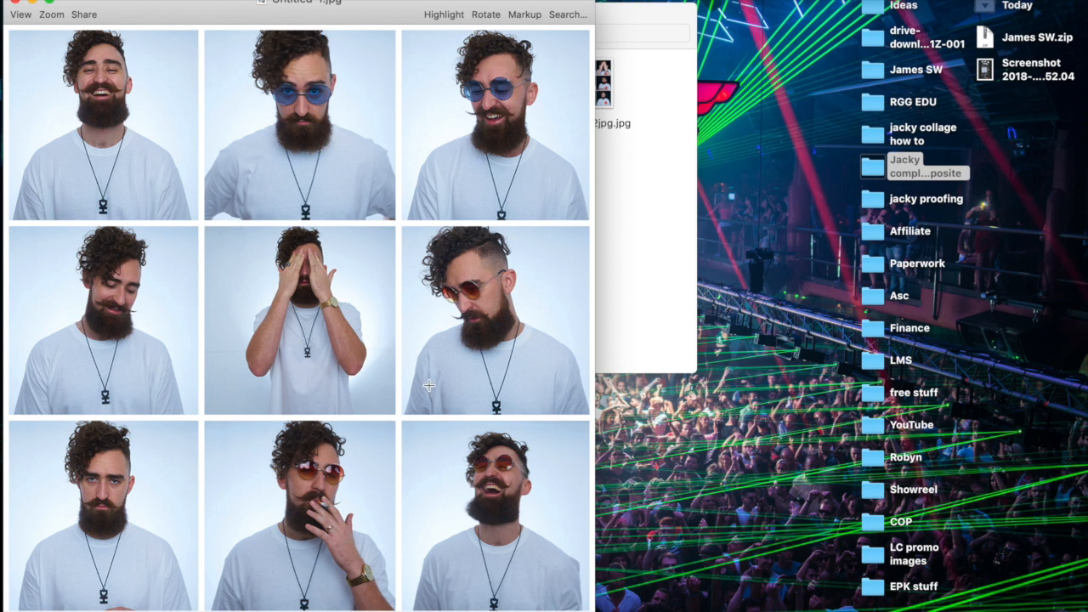
left_click(18, 2)
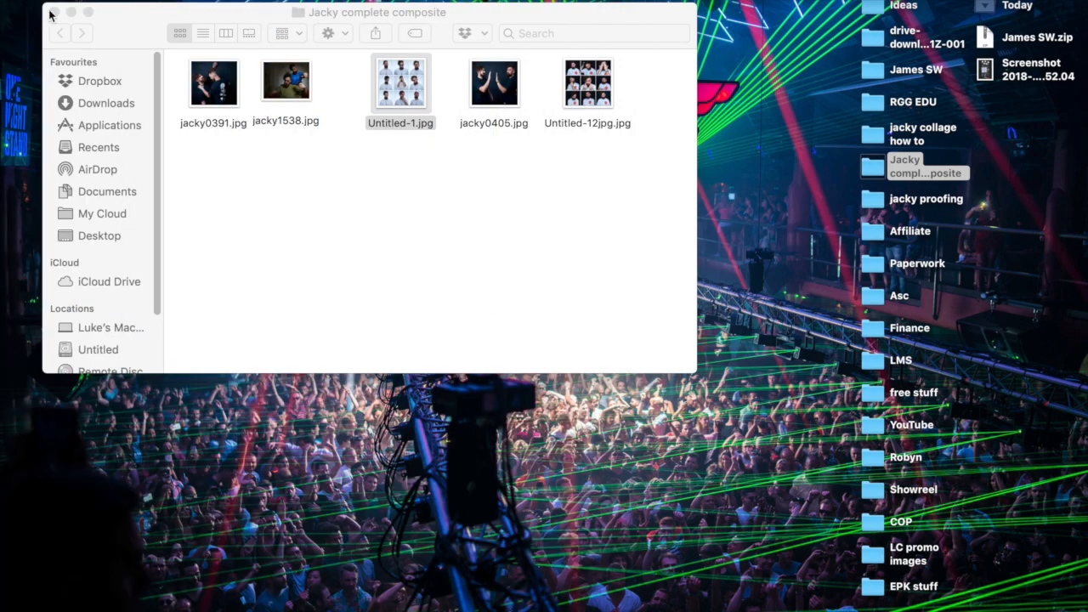
left_click(52, 11)
- Switch to Photoshop and create a 3240 x 3240 px RGB document at 75 pixels/centimeter with a white background
mouse_move(829, 605)
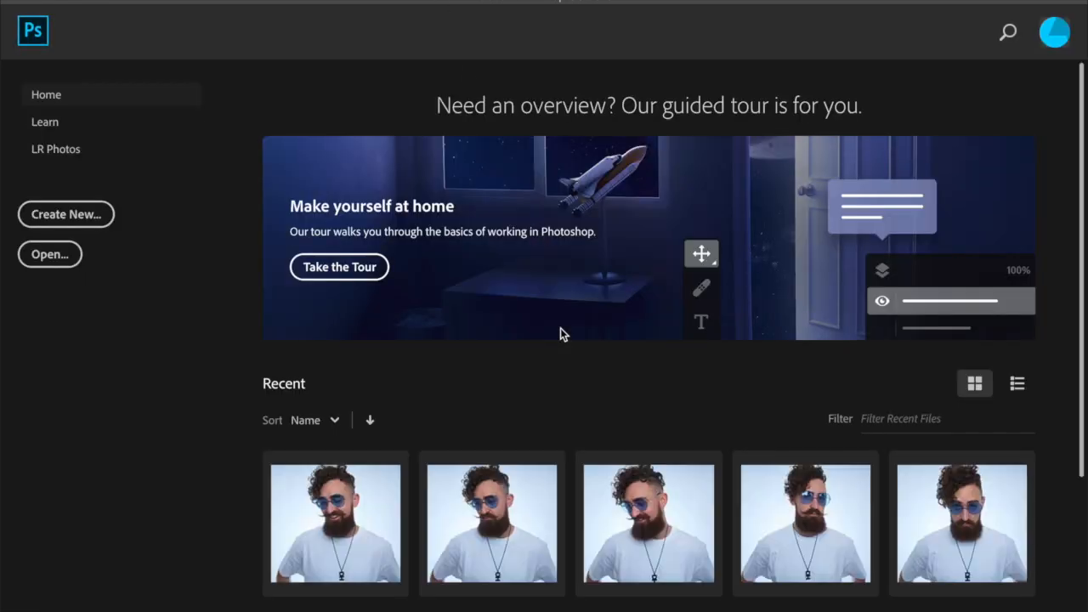
left_click(75, 213)
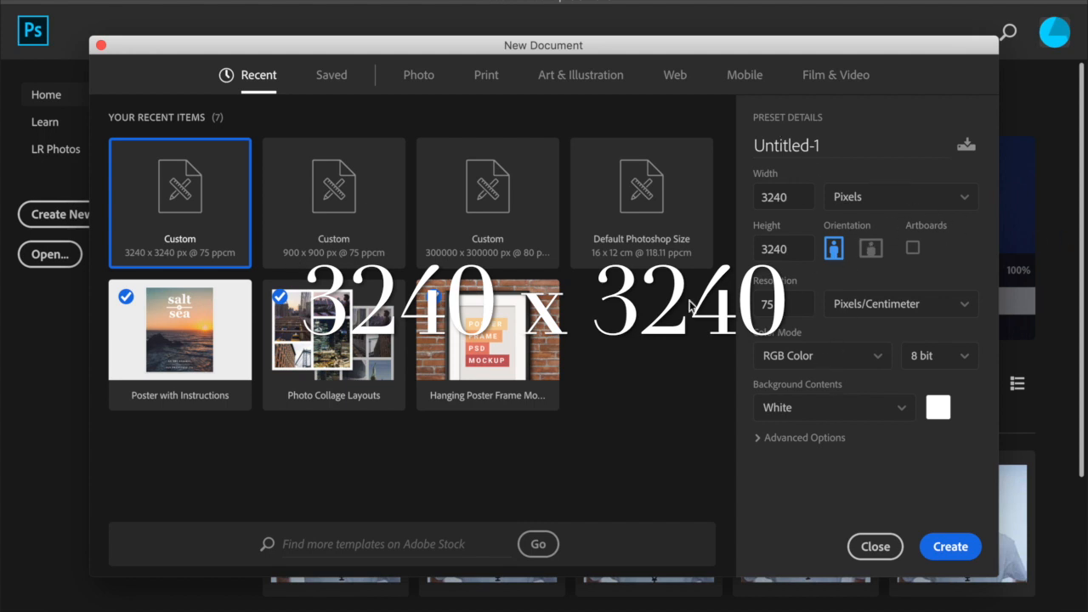
left_click(954, 549)
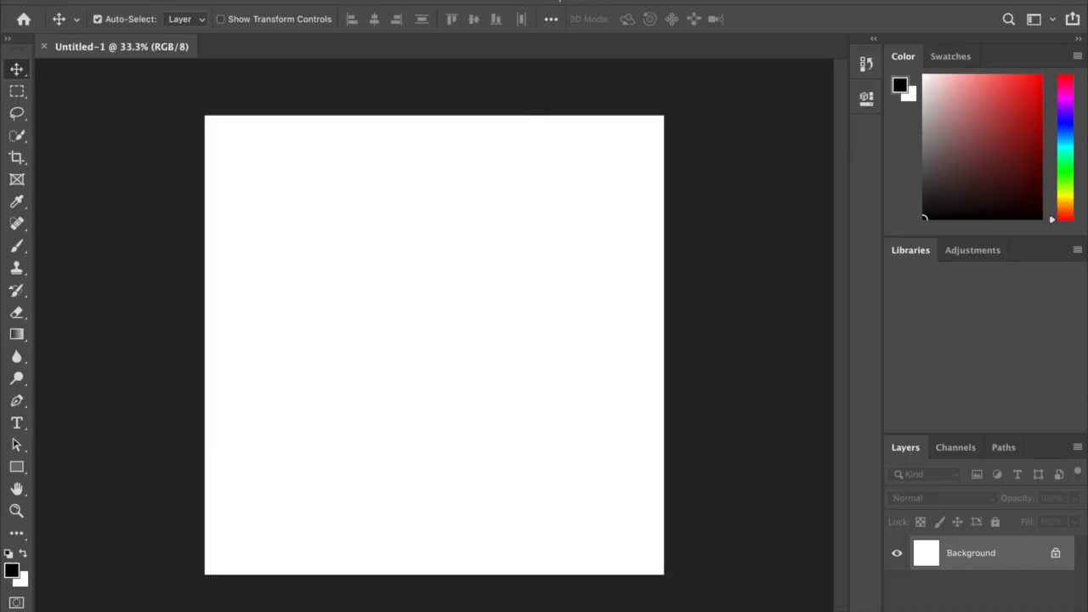
- Add a guide layout of 3 columns and 3 rows across the canvas
left_click(489, 0)
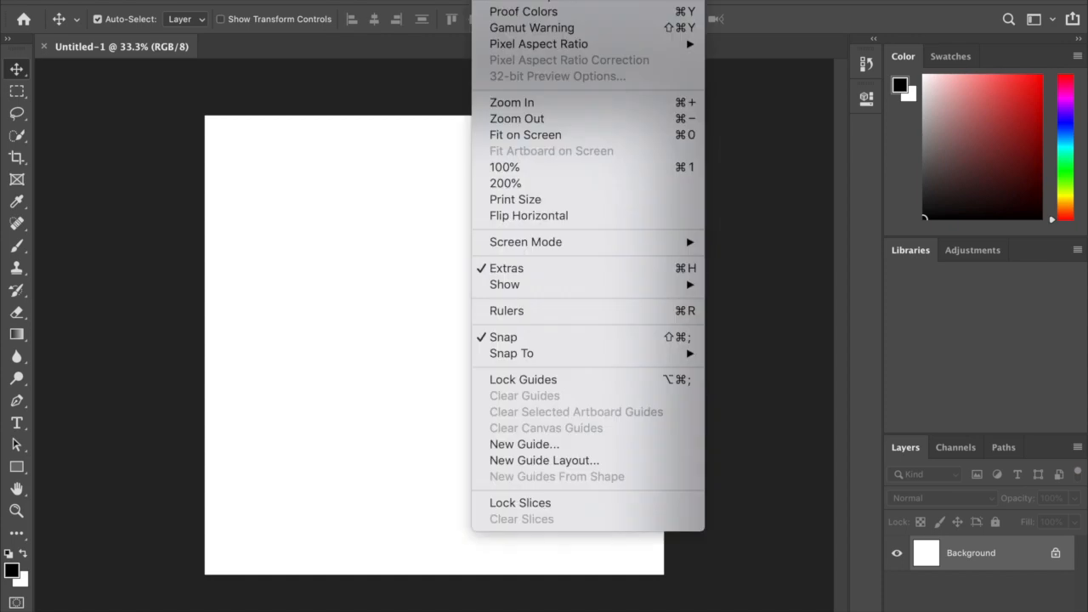
left_click(524, 464)
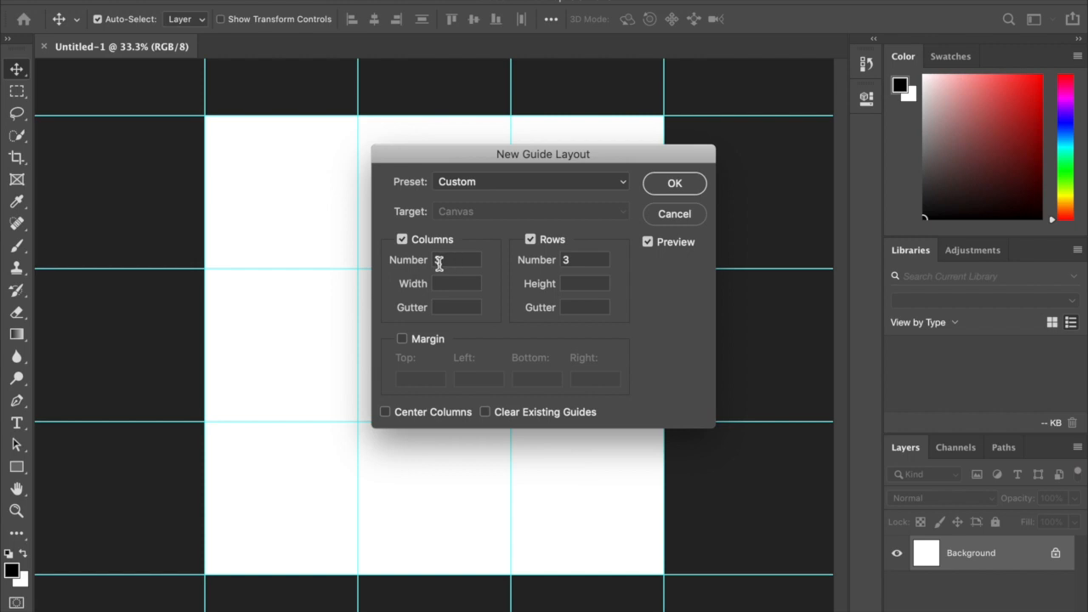
key("Return")
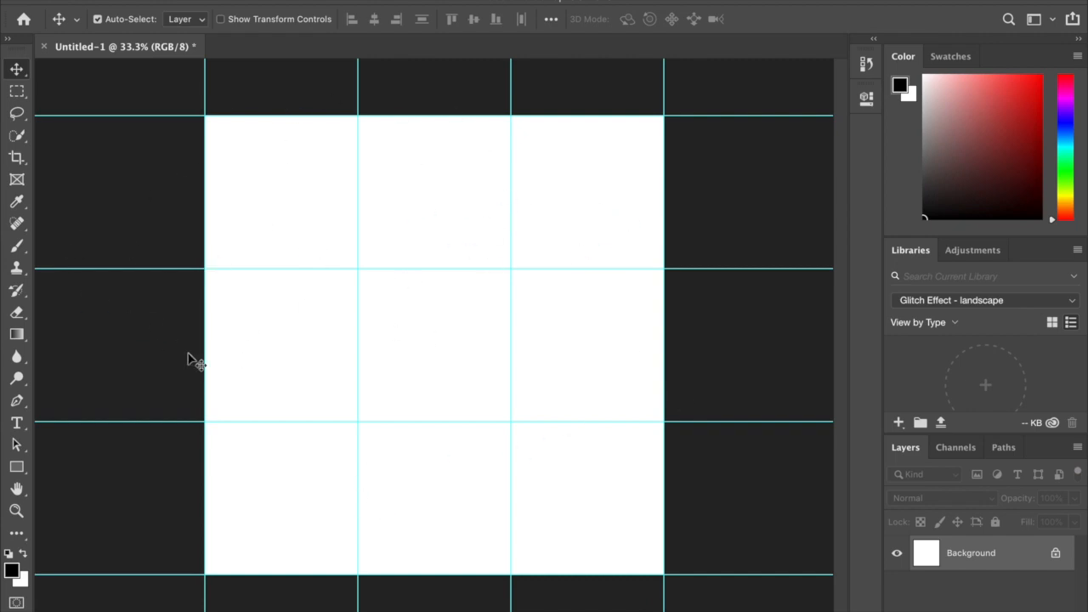
- Create a 1080 x 1080 px rectangle shape with a light grey fill on the canvas
left_click(21, 468)
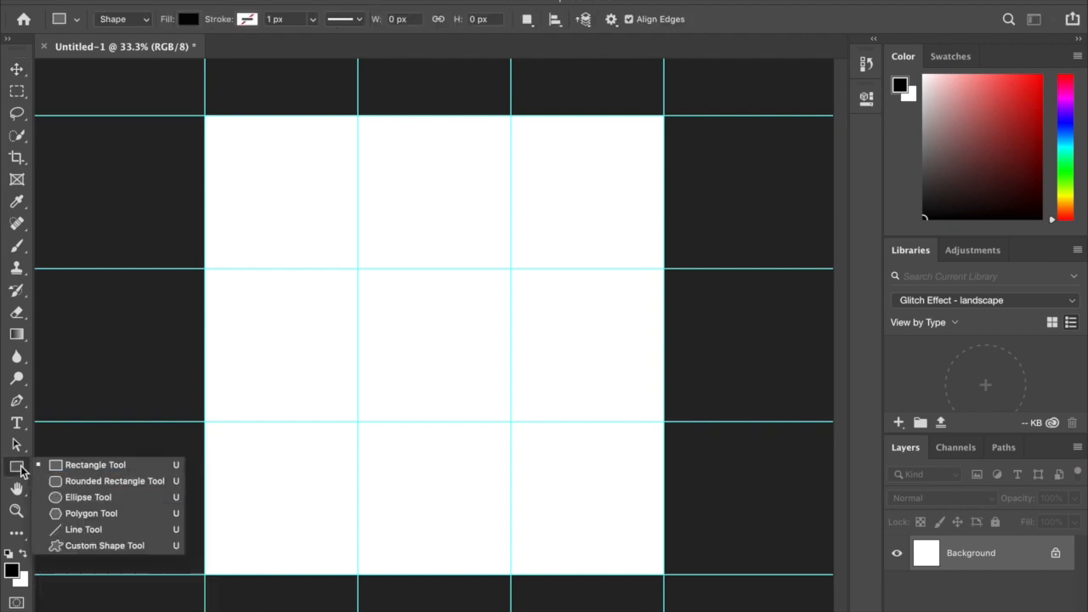
left_click(71, 471)
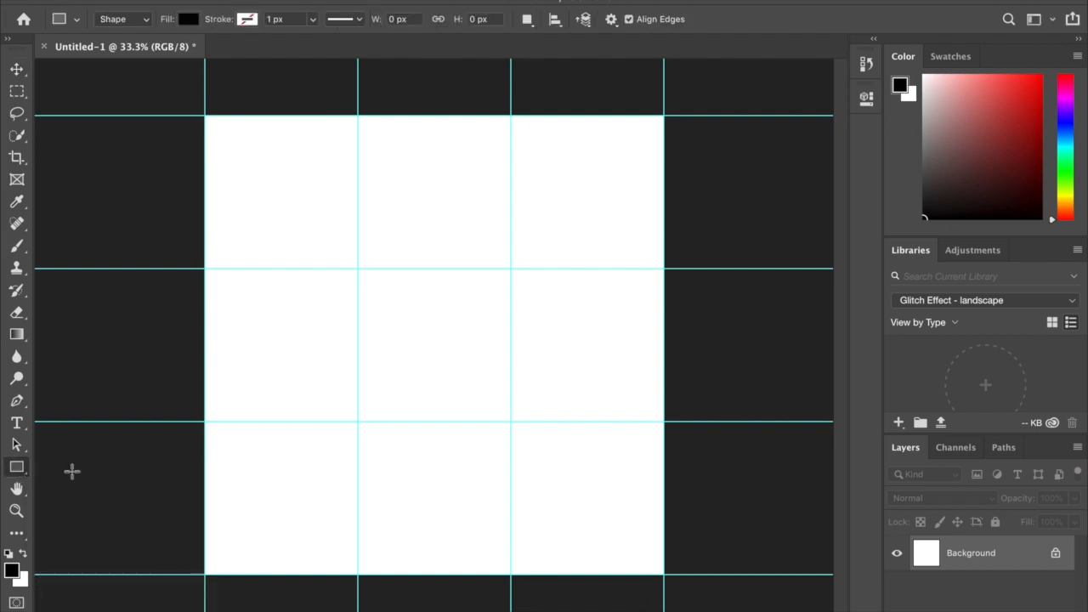
left_click(188, 18)
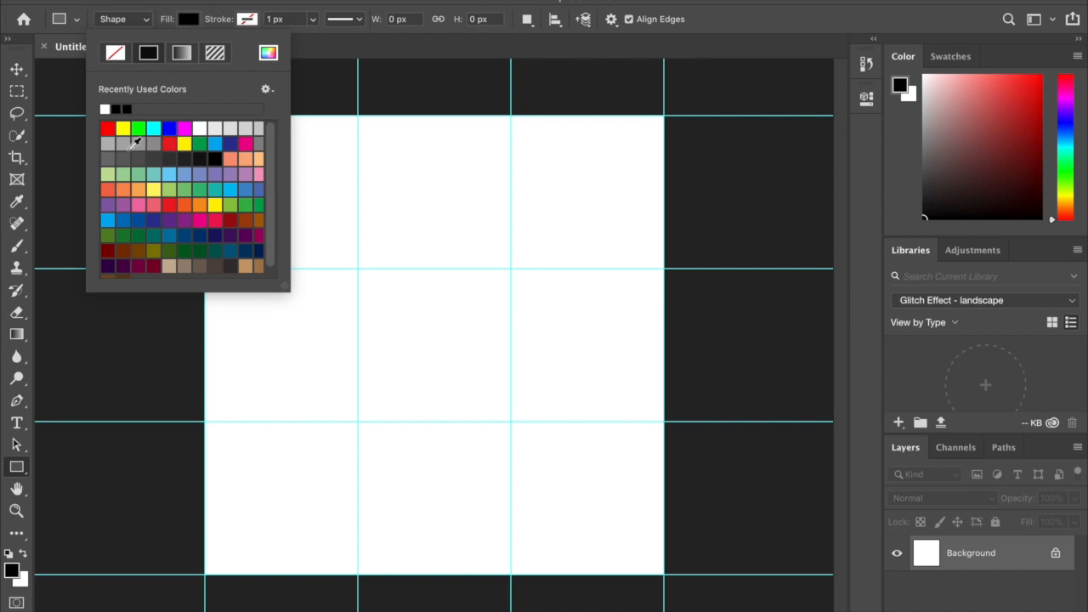
left_click(108, 143)
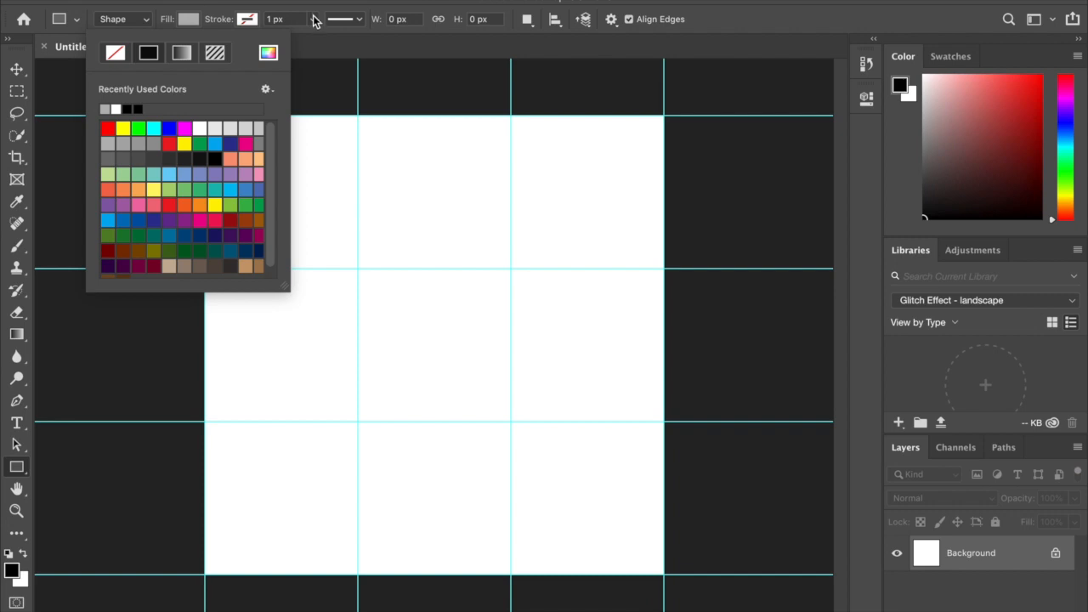
left_click(396, 18)
type("1")
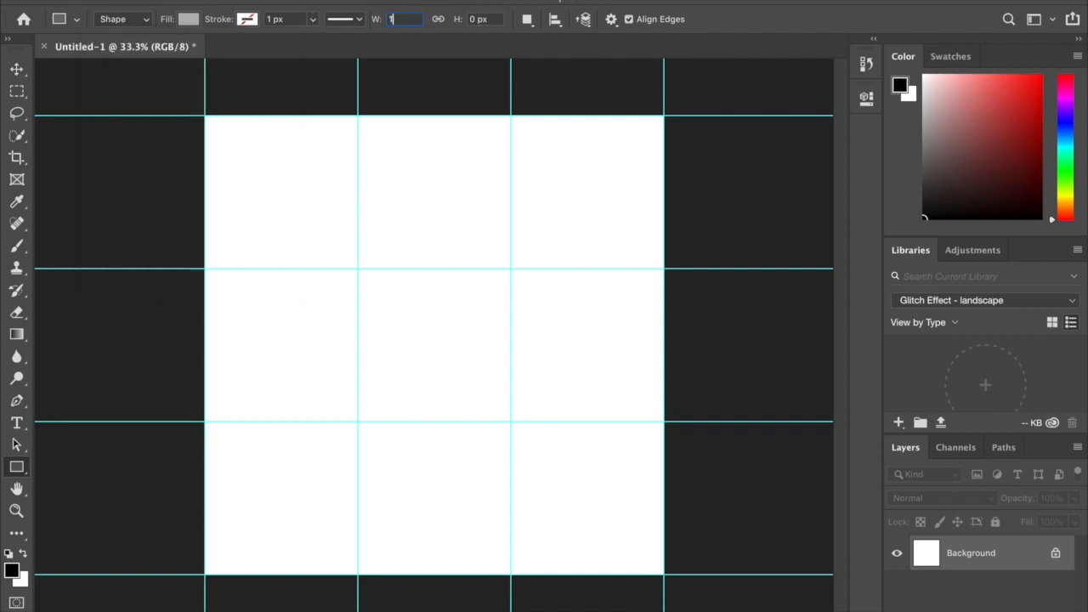
type("080")
left_click(478, 18)
type("180")
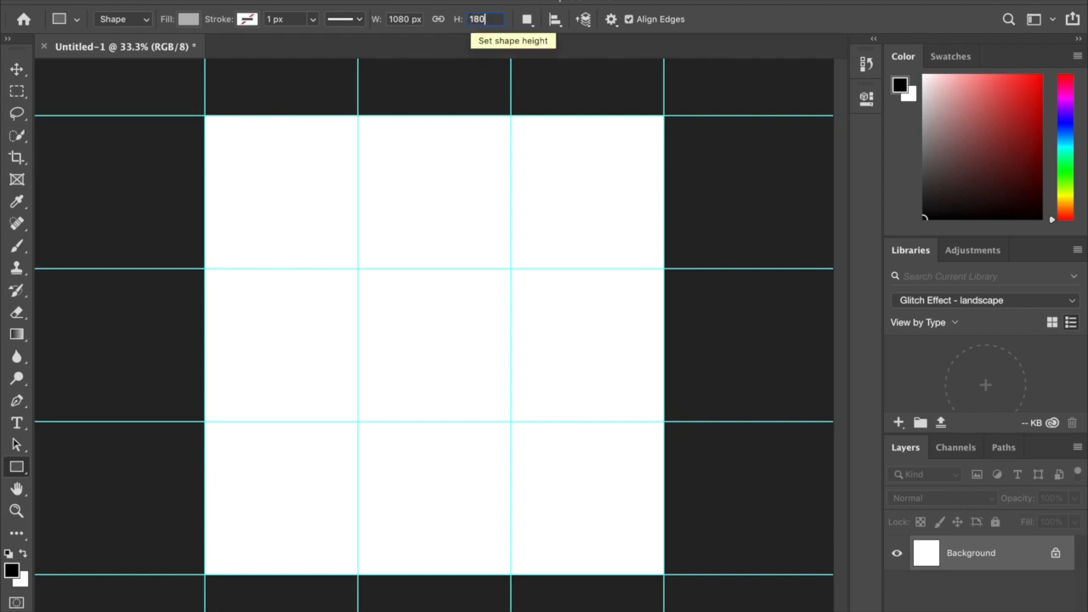
left_click(613, 20)
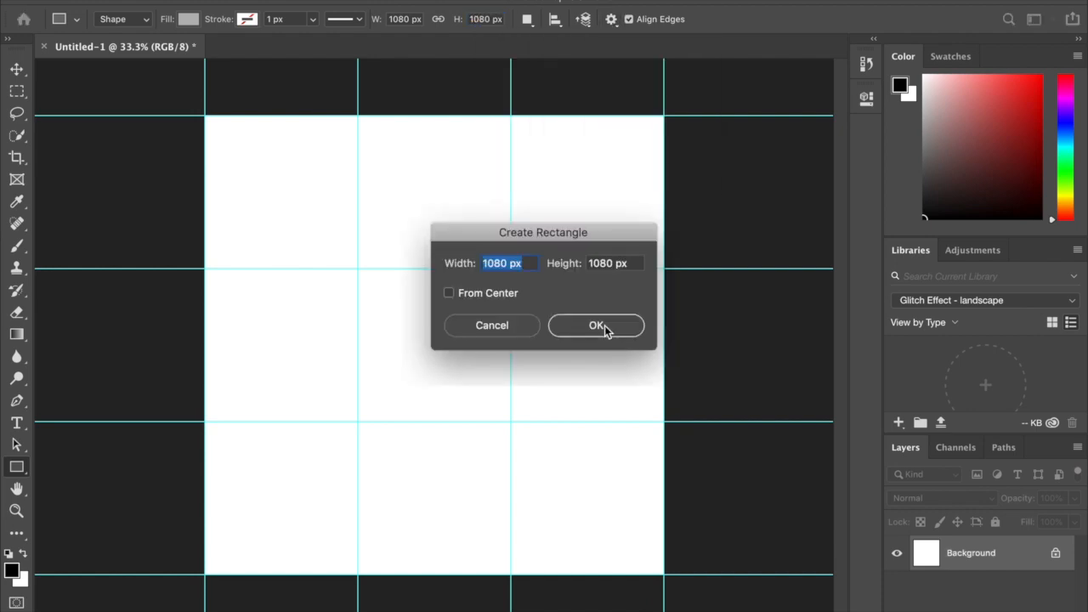
left_click(603, 327)
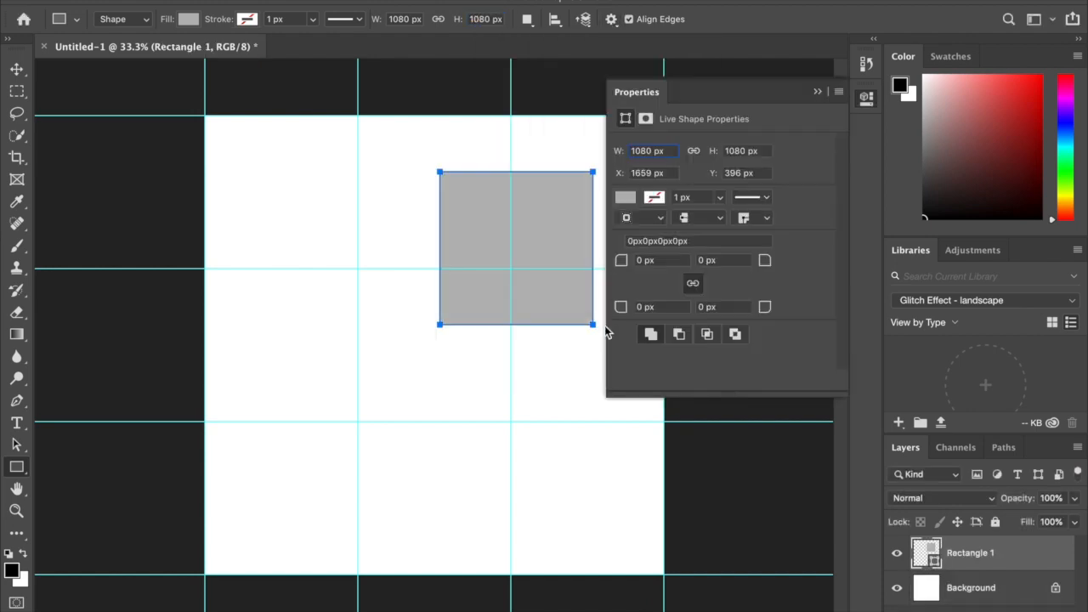
- Move the grey square into the top-left cell of the guide grid
left_click(817, 91)
left_click(16, 69)
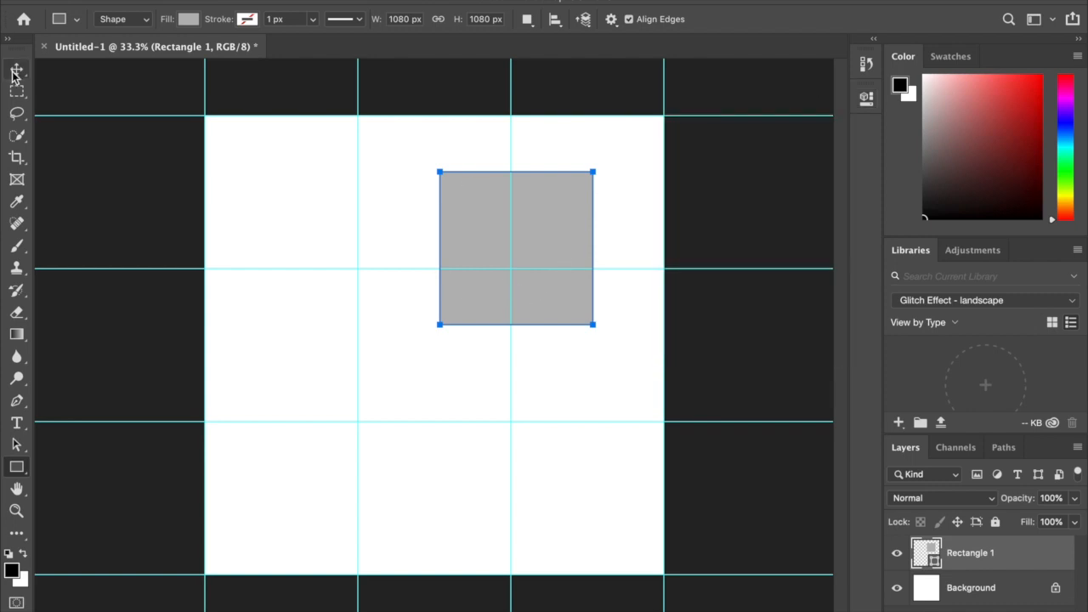
left_click_drag(521, 223, 287, 167)
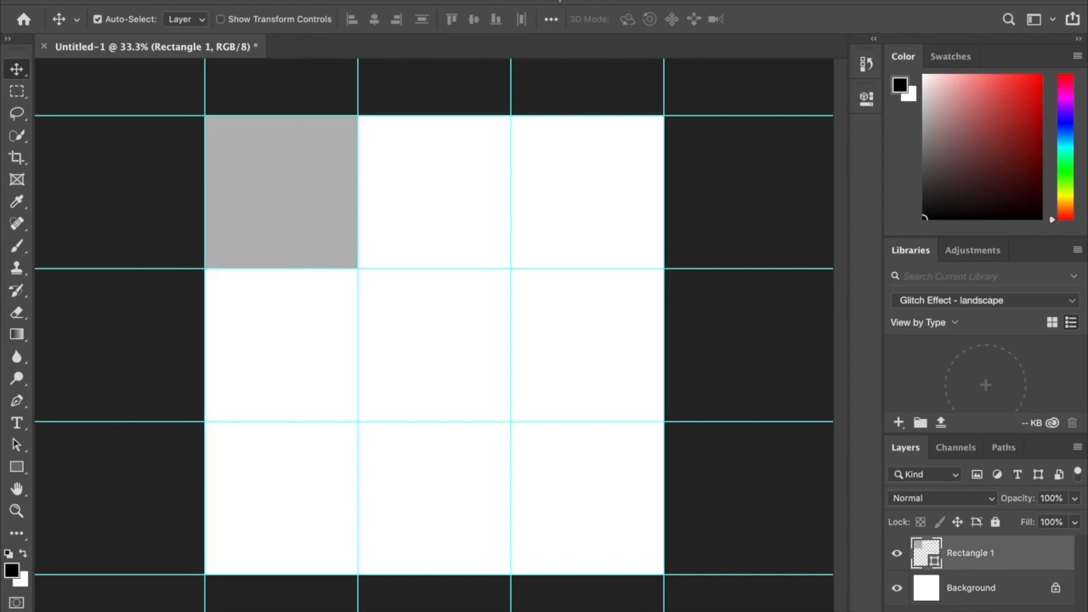
- Copy the grey square and place two pasted copies in the top-middle and top-right cells of the guide grid
left_click(189, 1)
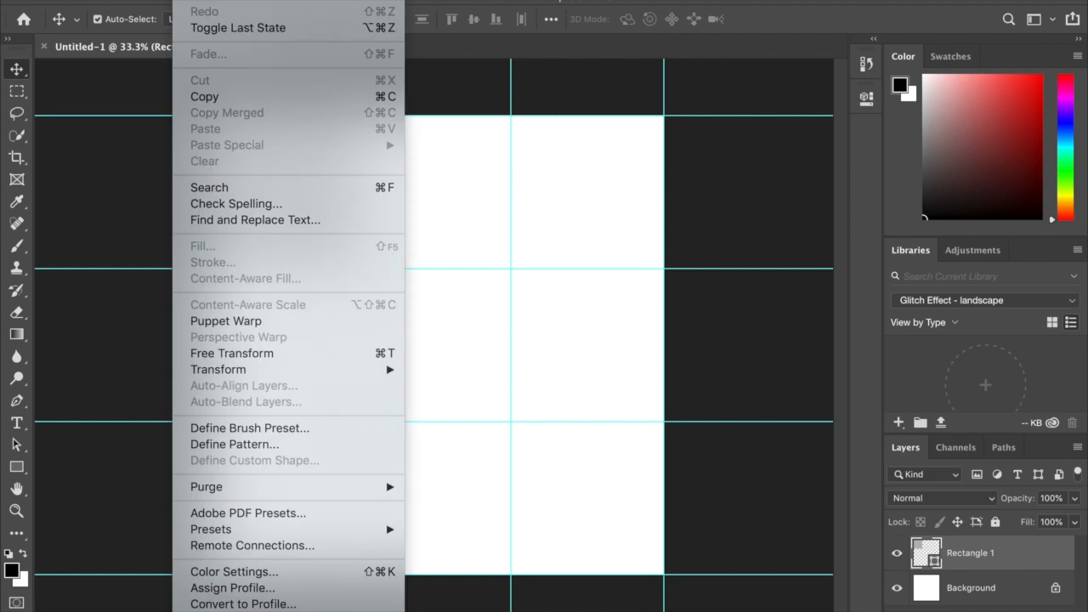
left_click(226, 97)
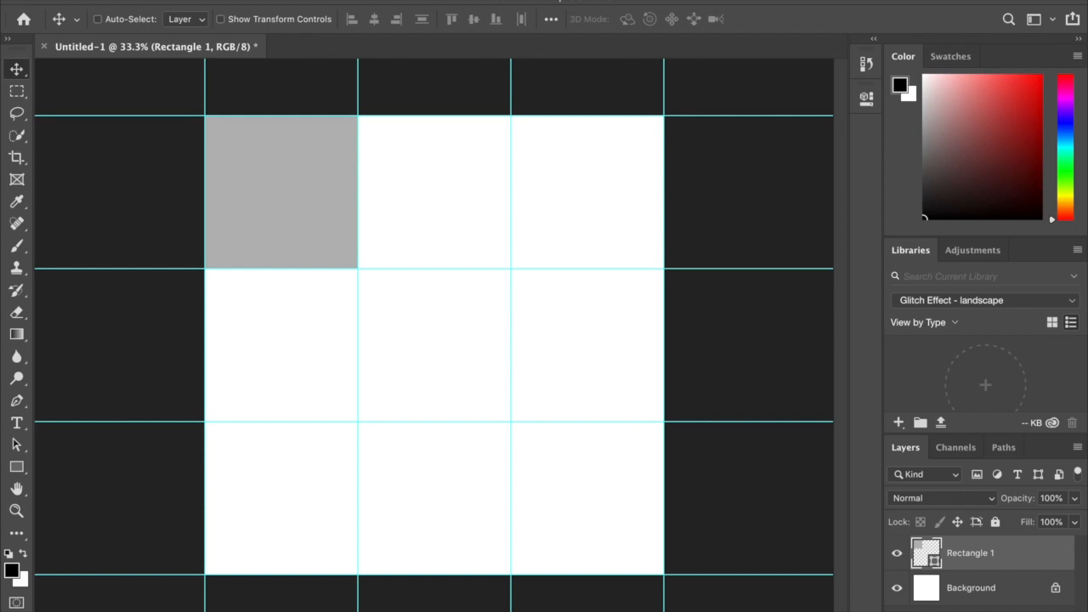
key("ctrl+v")
left_click_drag(444, 358, 442, 210)
key("ctrl+v")
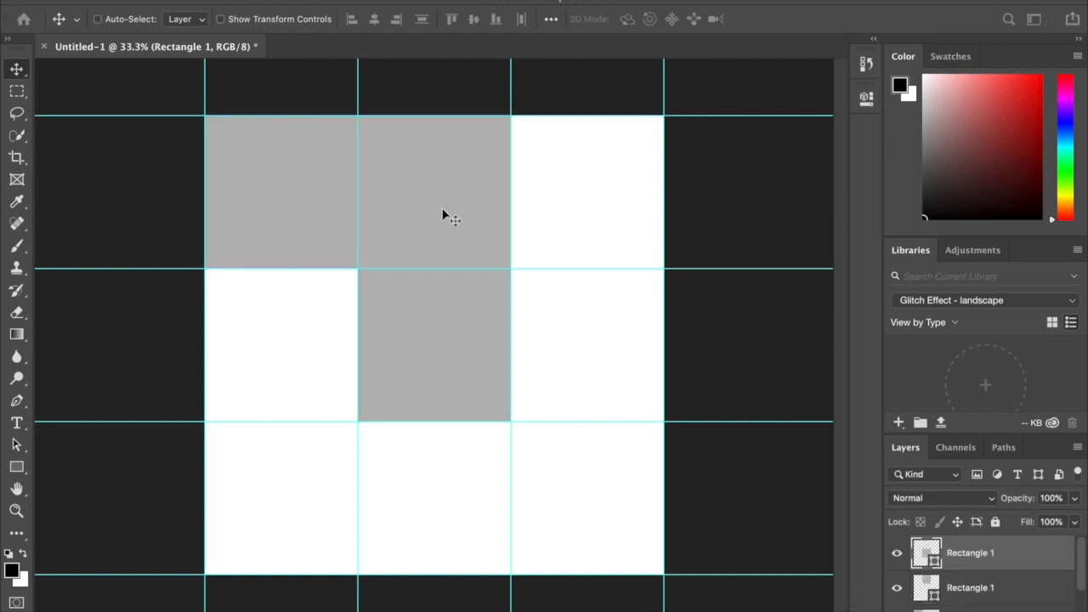
left_click_drag(450, 350, 609, 192)
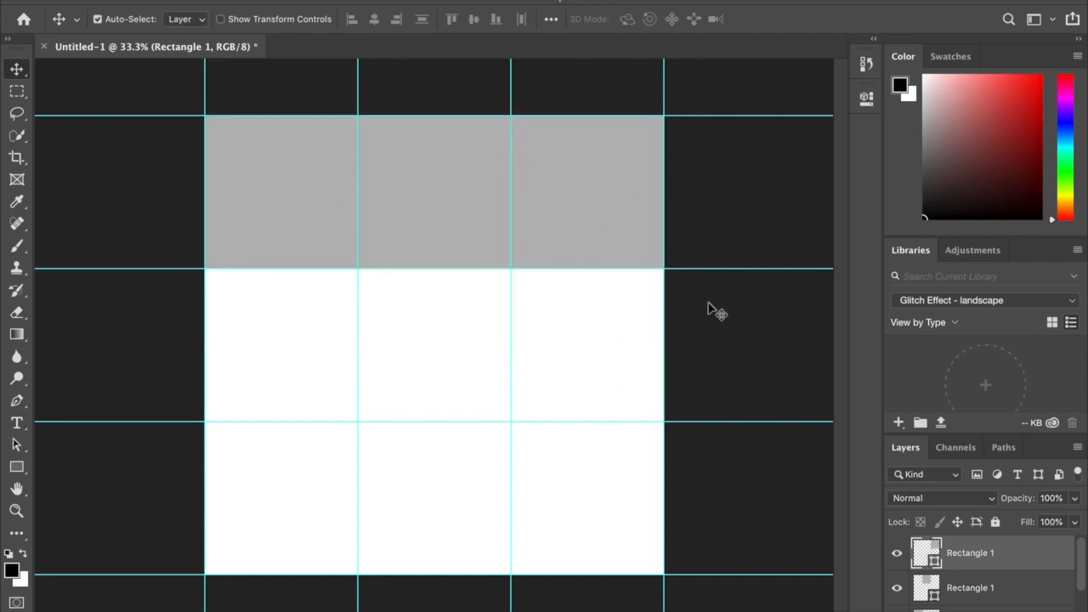
- Duplicate the three top-row square layers and move the copies into the middle row of the grid
left_click(978, 588, "ctrl")
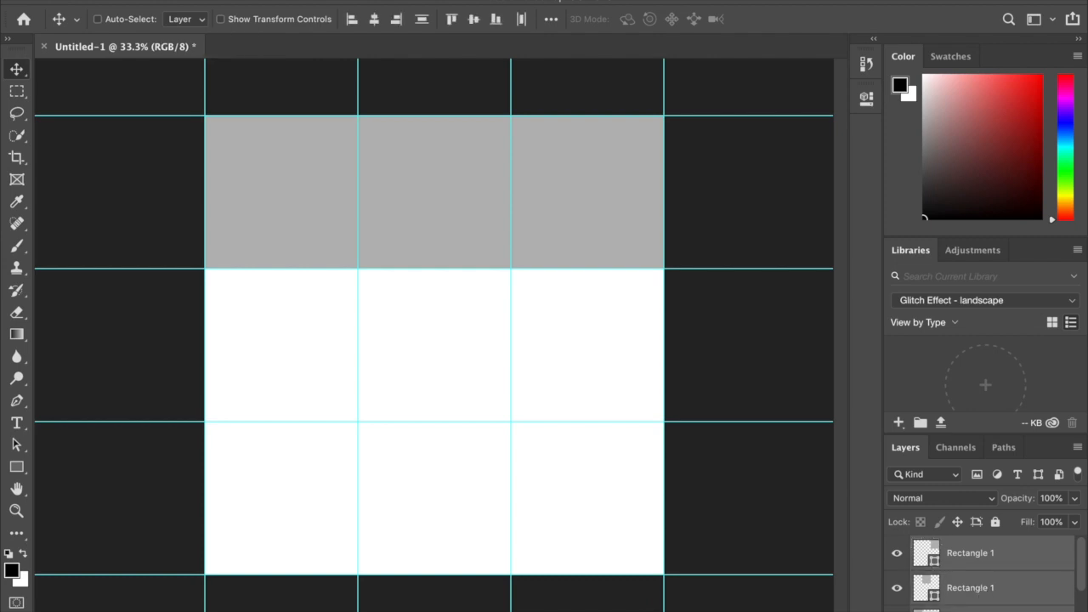
right_click(975, 552)
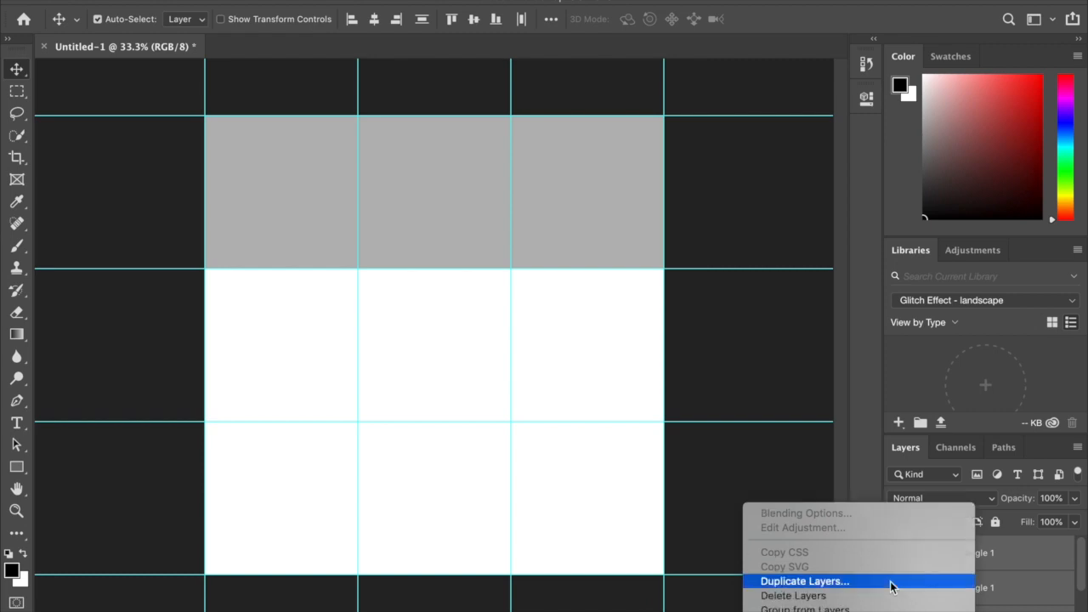
left_click(858, 540)
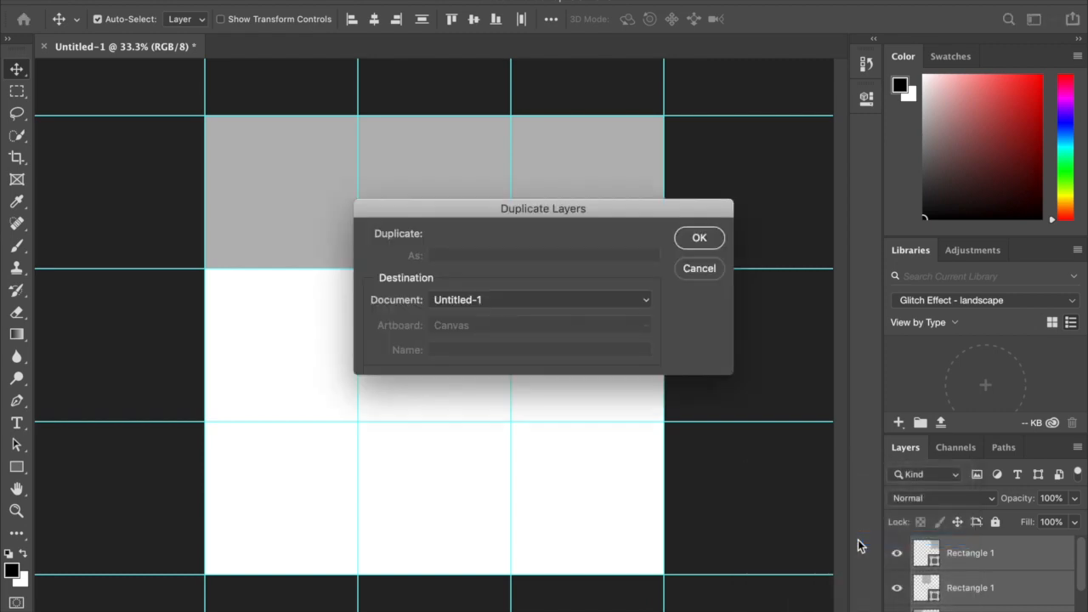
left_click(700, 241)
left_click_drag(453, 221, 450, 369)
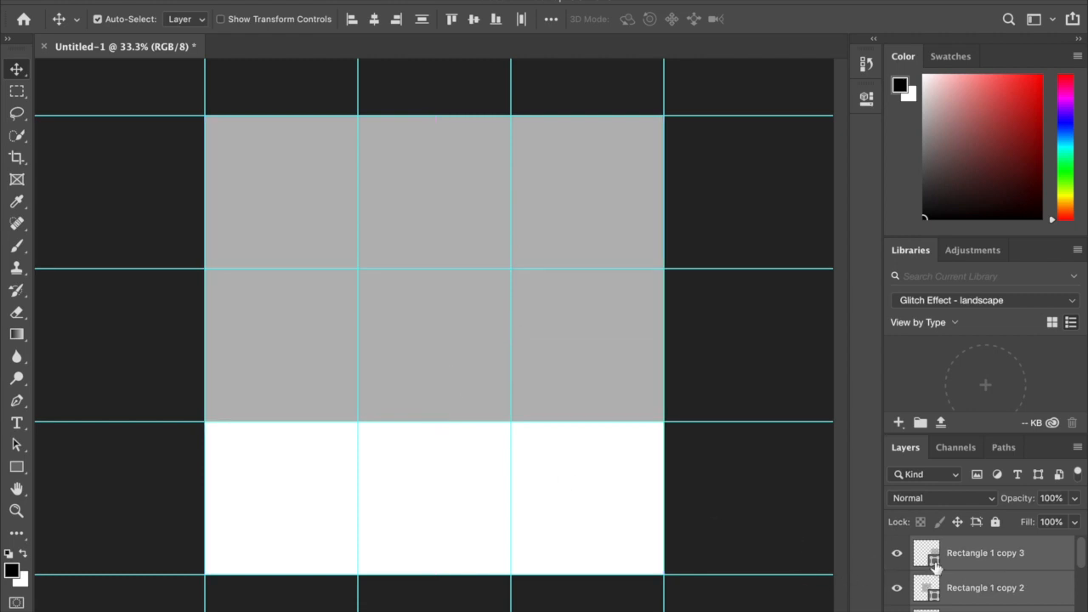
- Duplicate the three middle-row square layers and move the copies into the bottom row of the grid
right_click(967, 555)
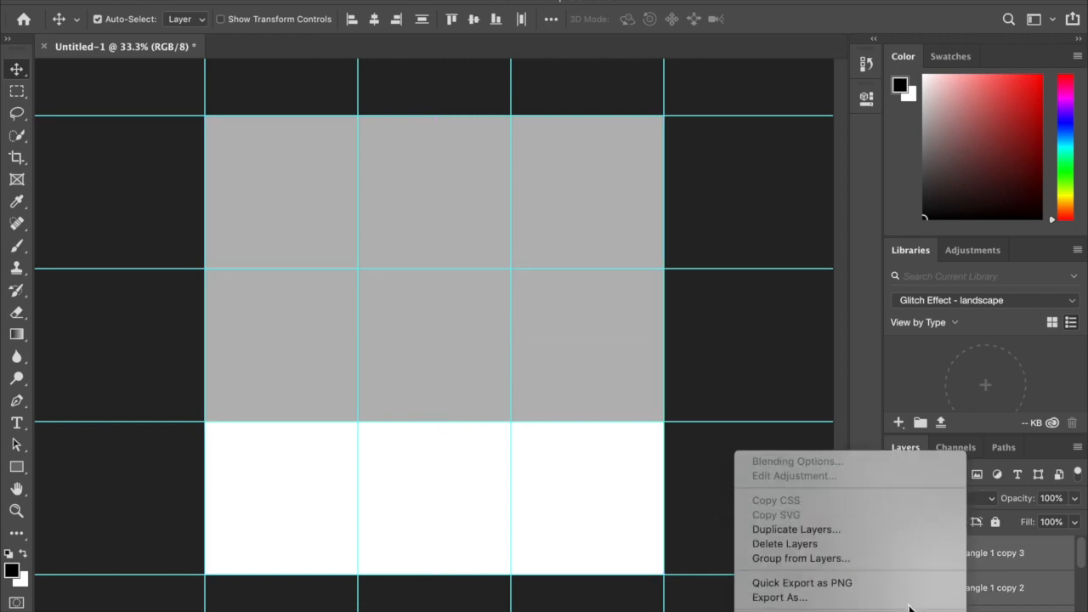
left_click(861, 533)
left_click(693, 241)
right_click(317, 289)
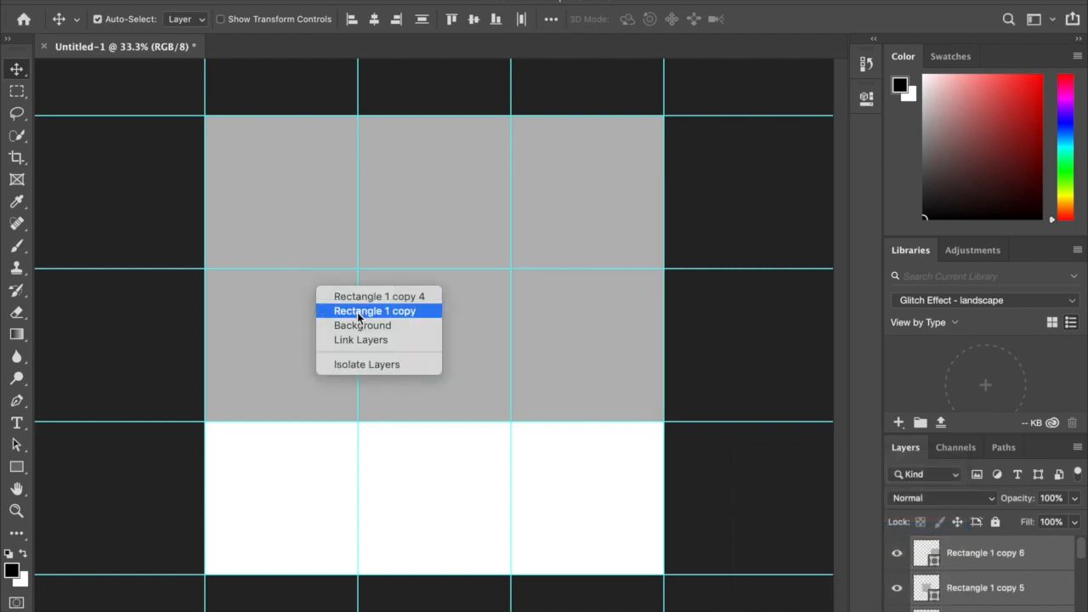
left_click(480, 490)
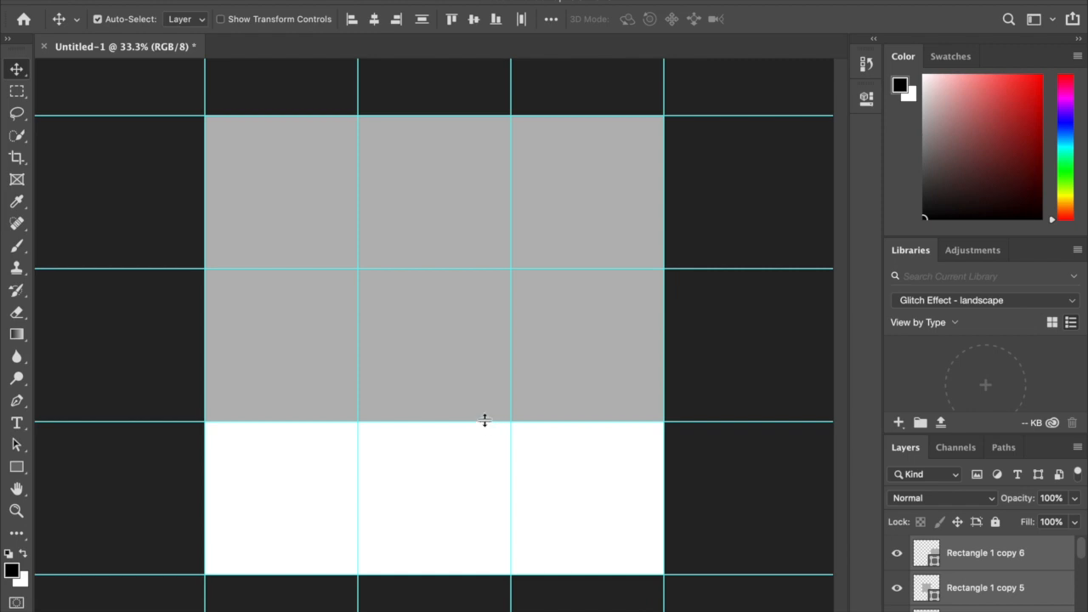
left_click_drag(430, 360, 426, 508)
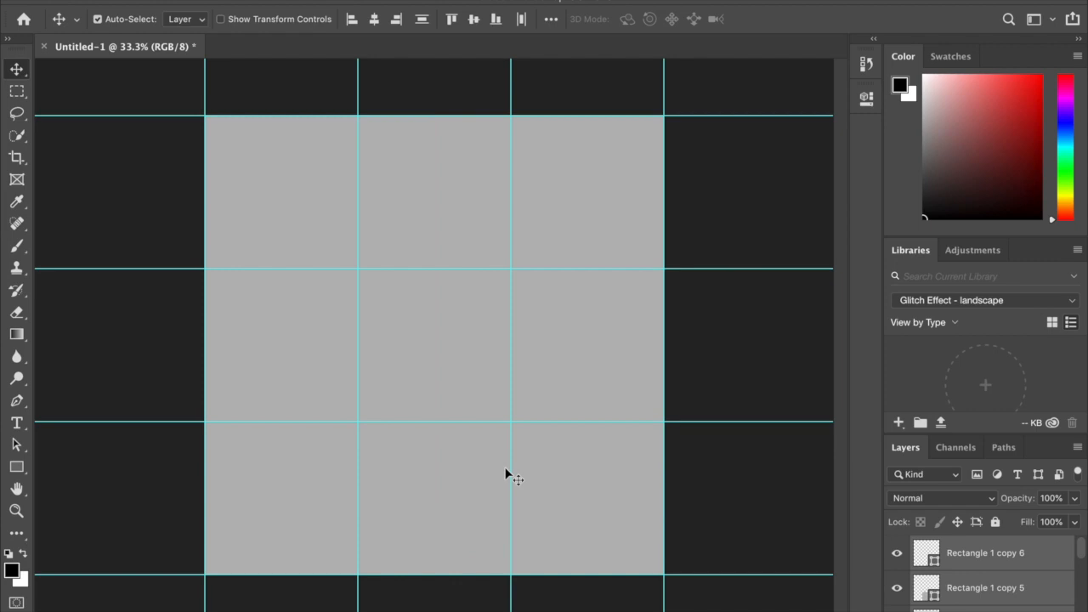
- Select only the lowest Rectangle 1 layer, the one directly above the Background layer
left_click(975, 559)
scroll(1007, 571, "down", 5)
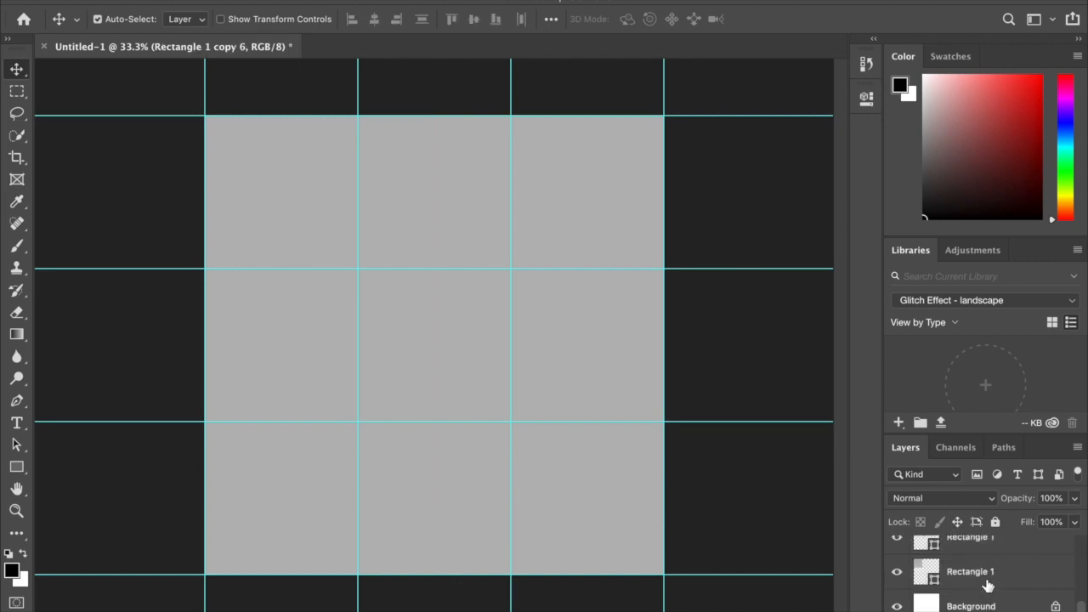
left_click(988, 586)
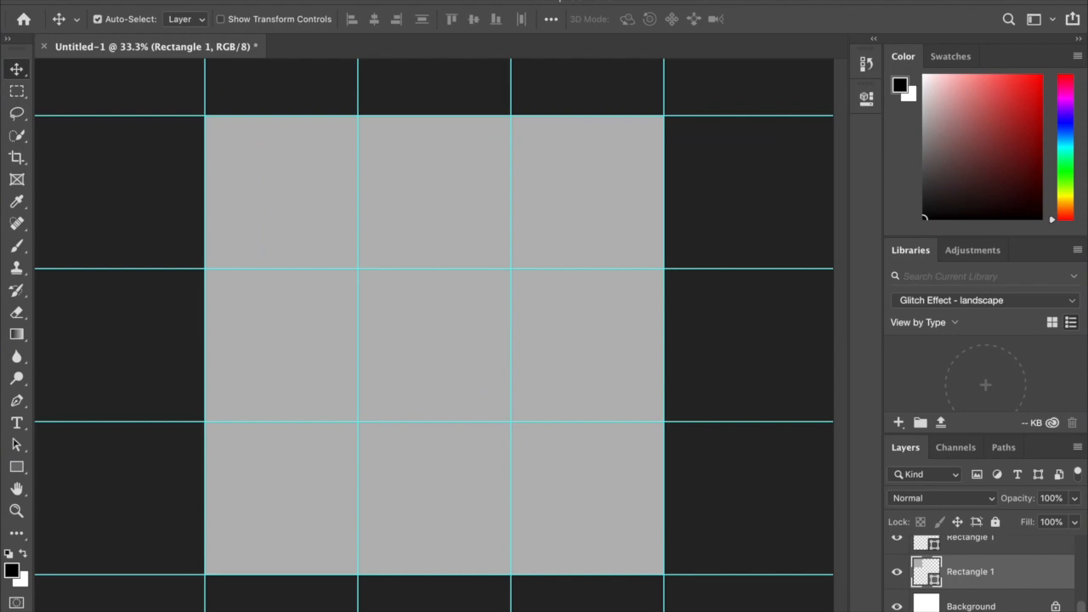
- Narrow the Photoshop window to uncover the desktop folders and open the jacky proofing folder beside it
left_click_drag(1085, 101, 833, 137)
double_click(869, 173)
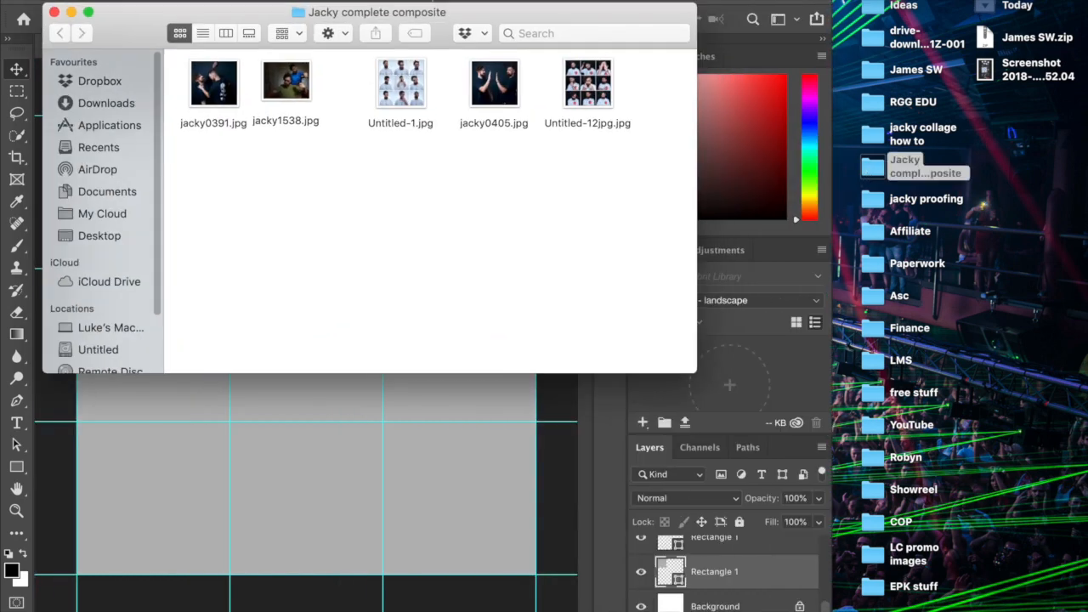
left_click(54, 12)
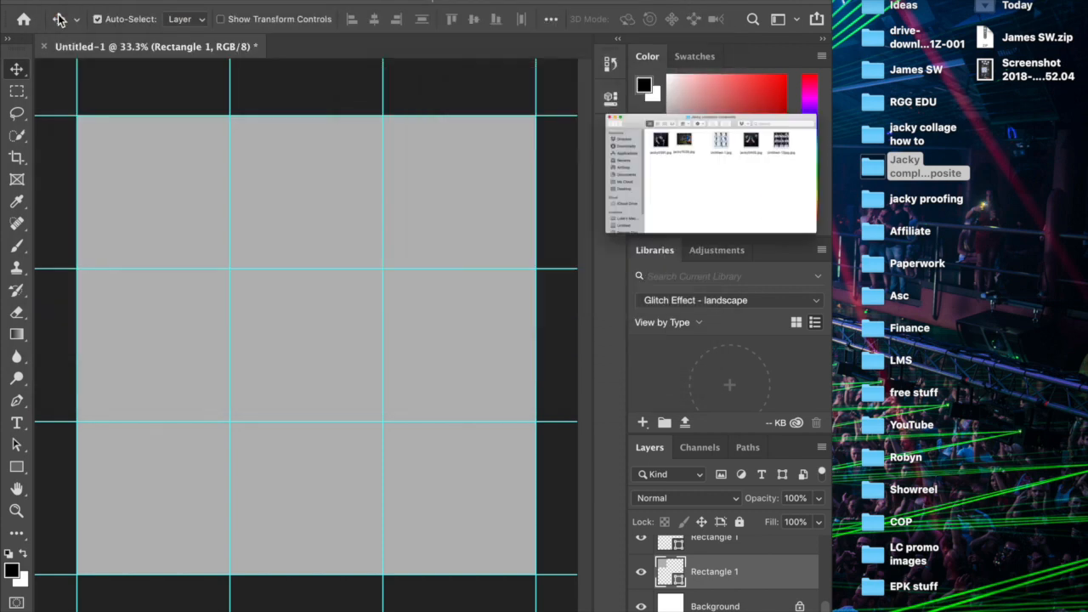
double_click(876, 202)
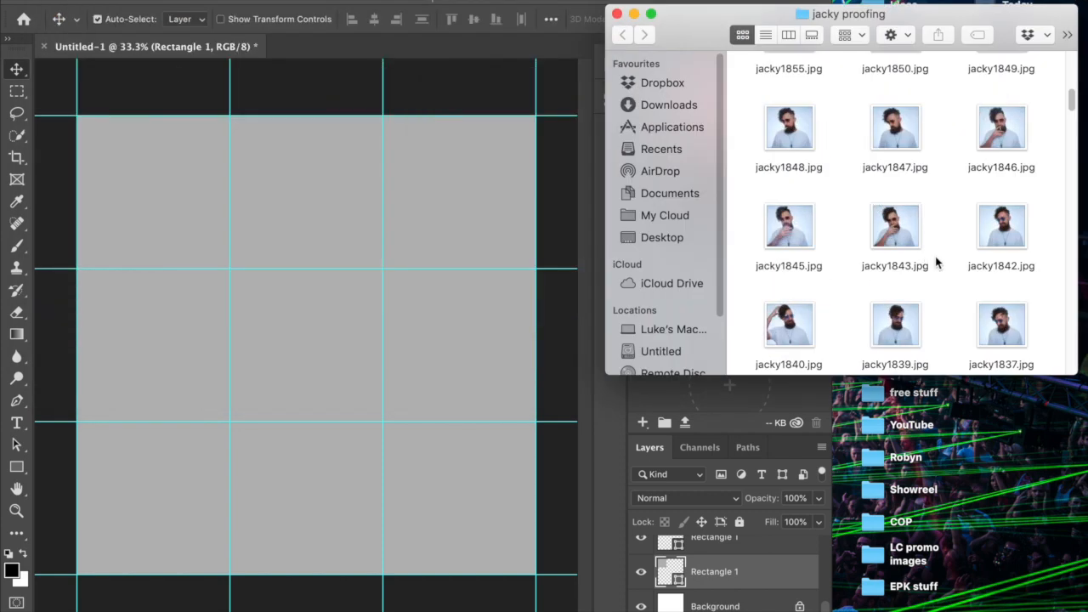
- Place jacky1839.jpg directly above the lowest Rectangle 1 layer and clip it to that square with a clipping mask
left_click(916, 330)
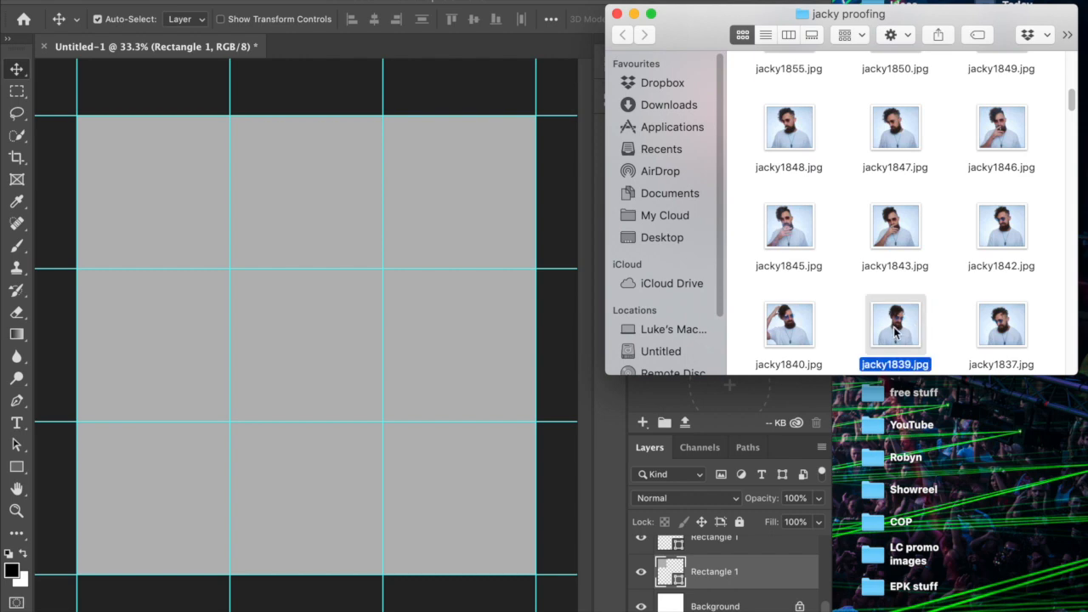
left_click_drag(894, 334, 289, 311)
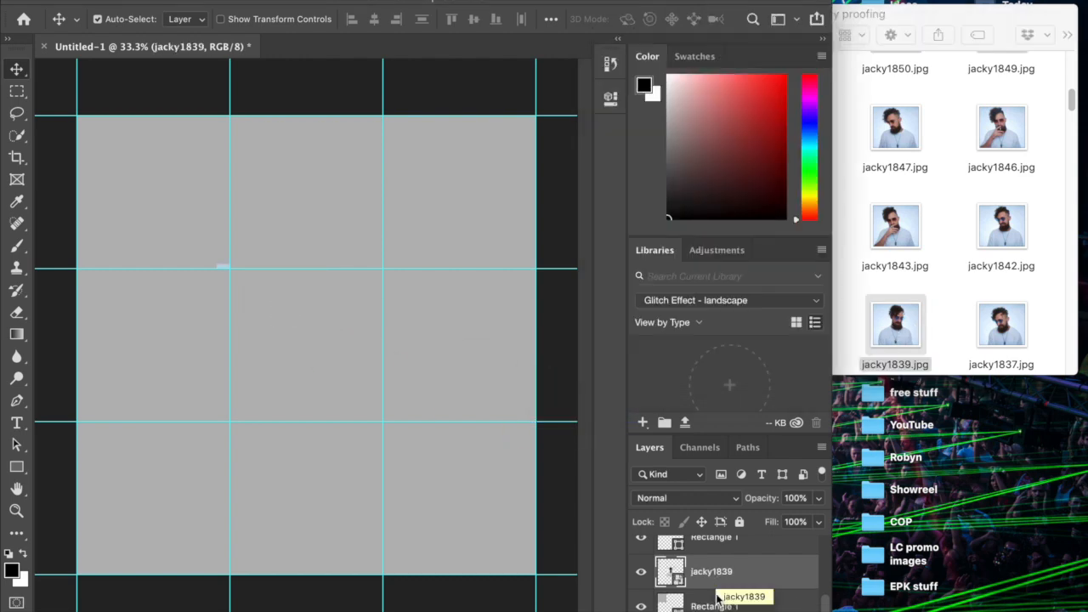
right_click(712, 577)
scroll(749, 599, "down", 6)
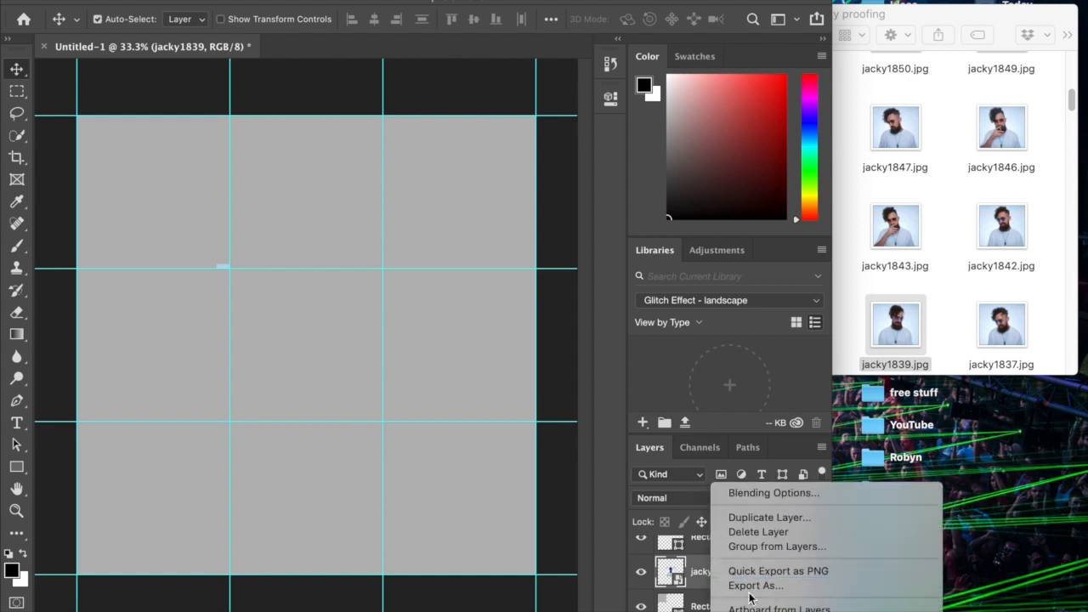
scroll(749, 599, "down", 3)
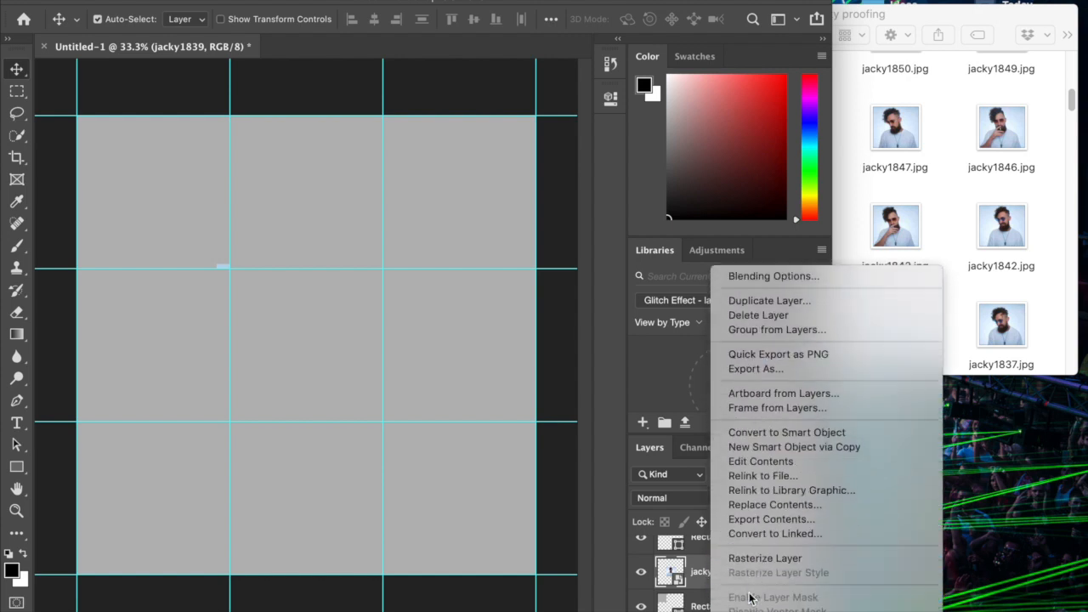
left_click(755, 568)
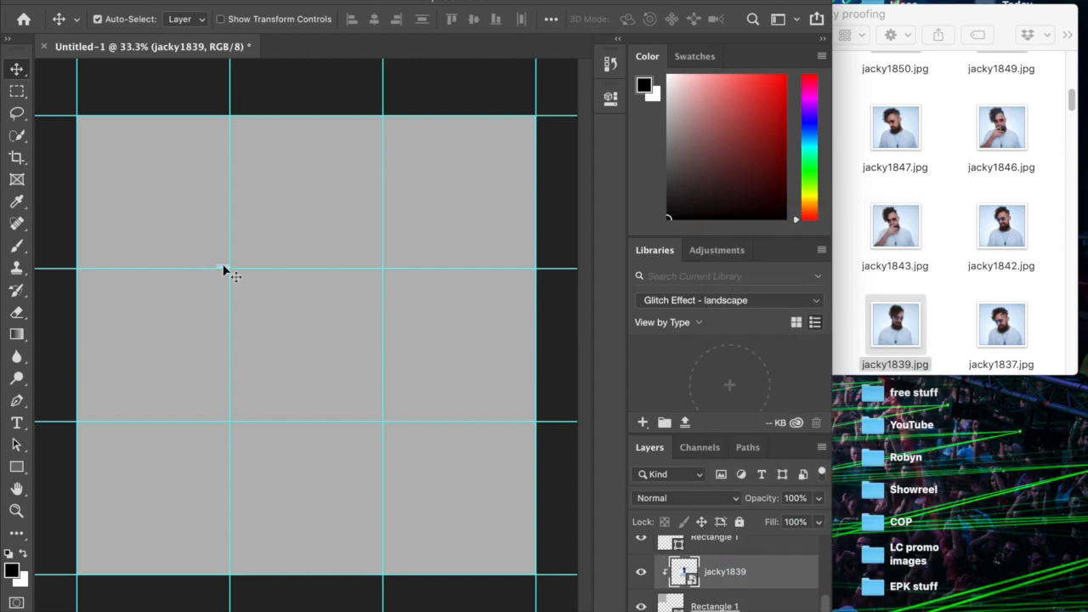
left_click_drag(223, 270, 84, 125)
left_click(192, 0)
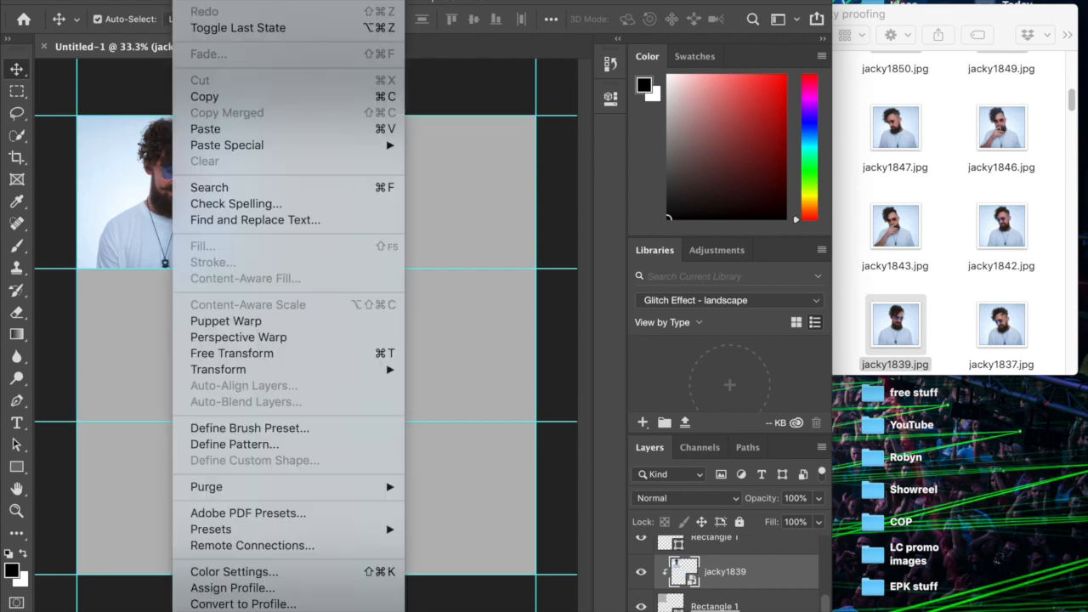
left_click(232, 352)
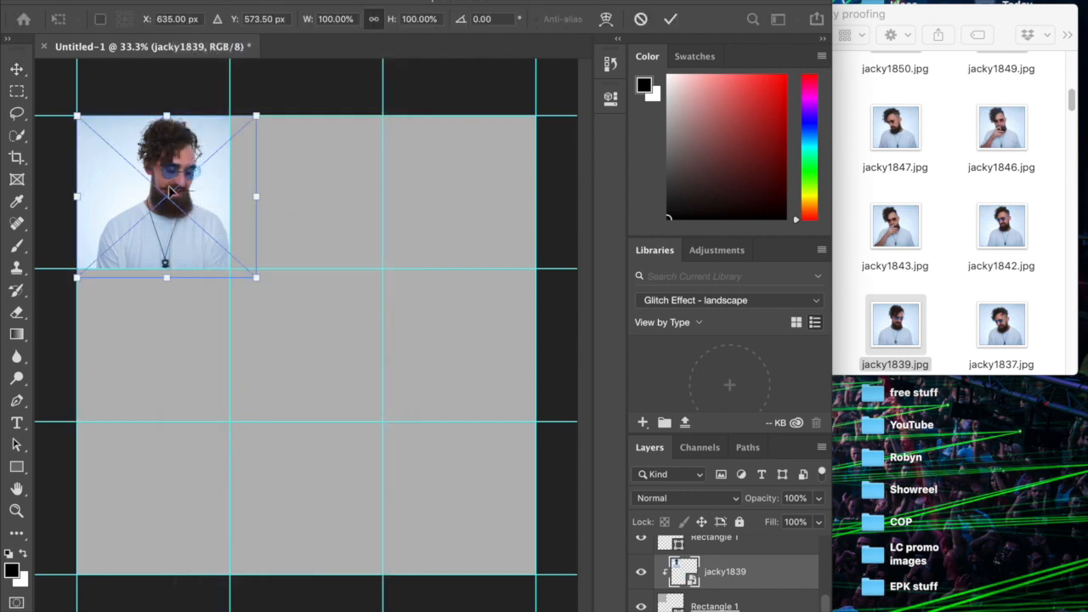
left_click_drag(256, 278, 202, 311)
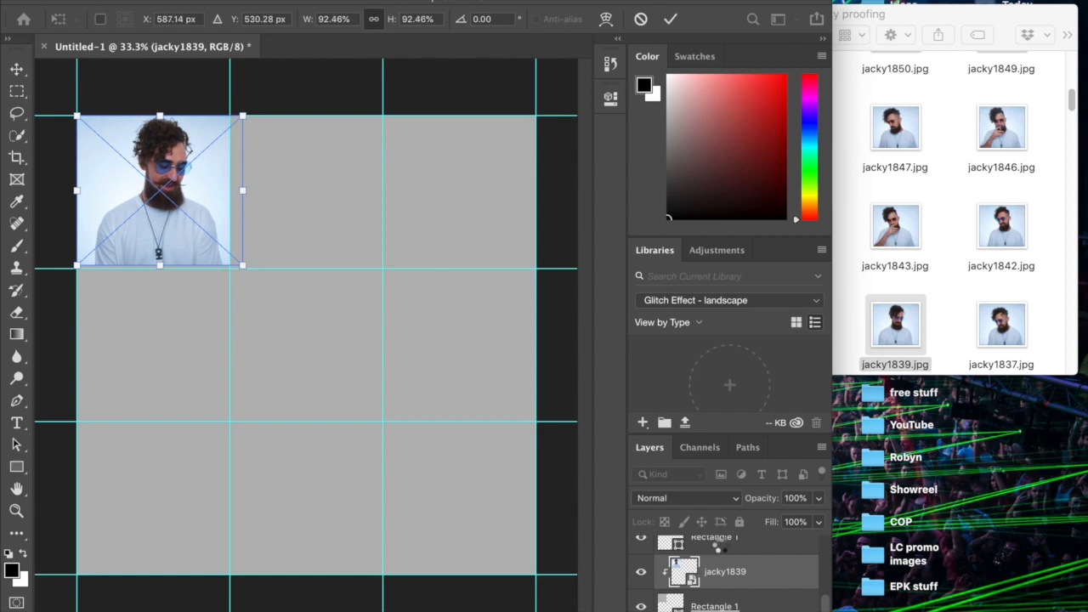
- Place jacky1843.jpg above the next Rectangle 1 layer, the top-middle square, and clip it to that square
left_click(716, 541)
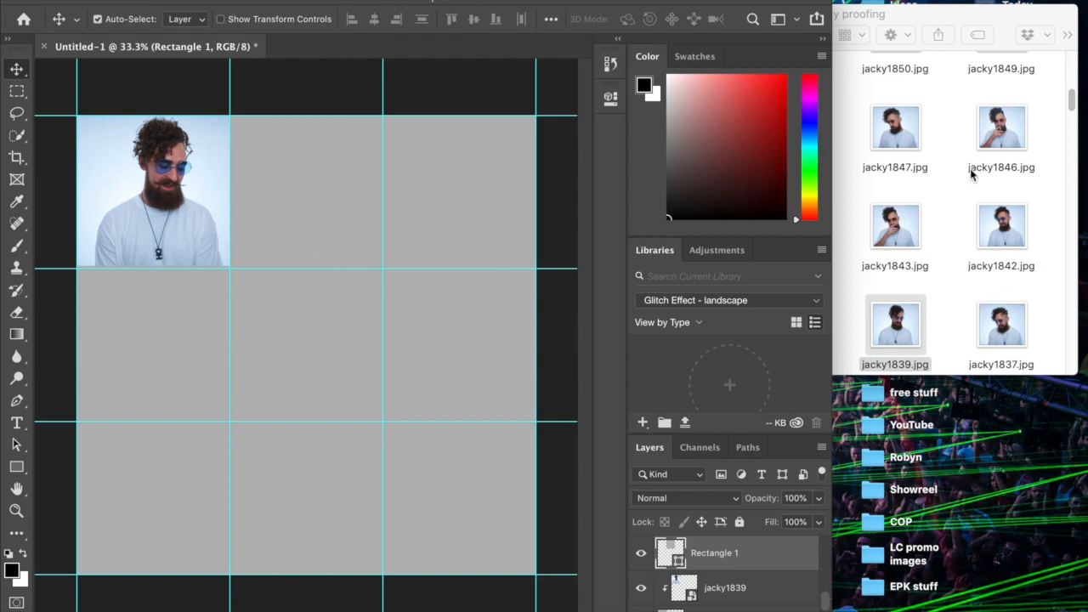
left_click(908, 219)
left_click_drag(893, 223, 299, 220)
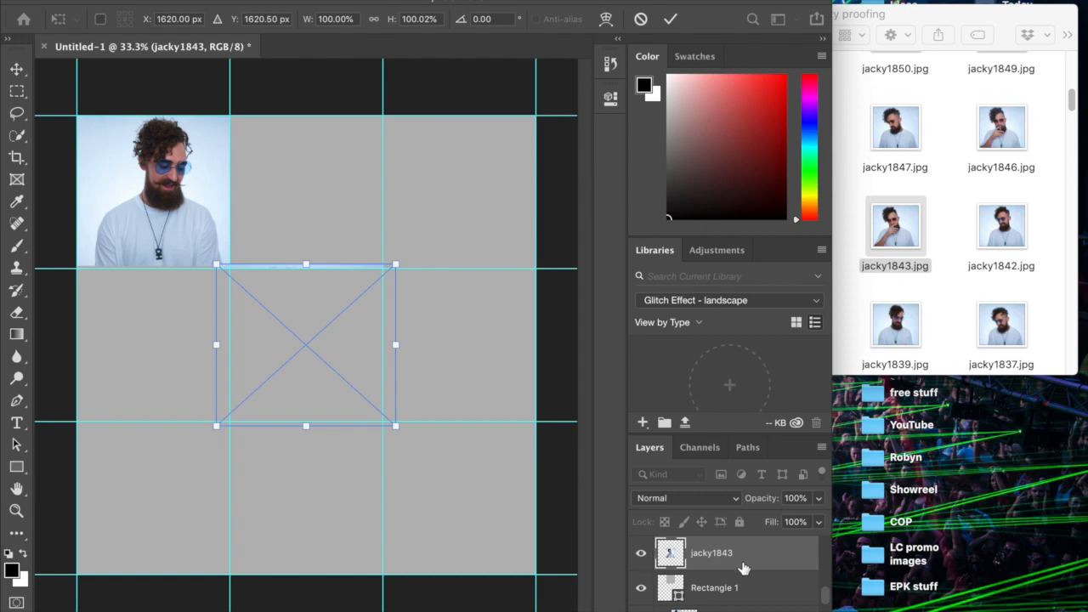
right_click(738, 558)
scroll(787, 590, "down", 5)
scroll(787, 590, "down", 5)
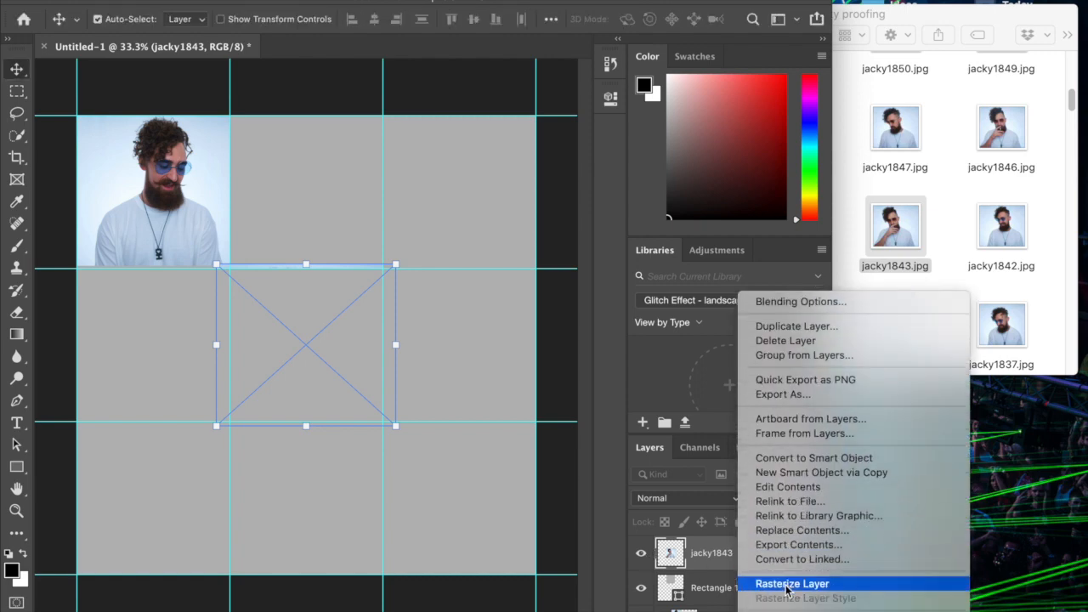
left_click(787, 594)
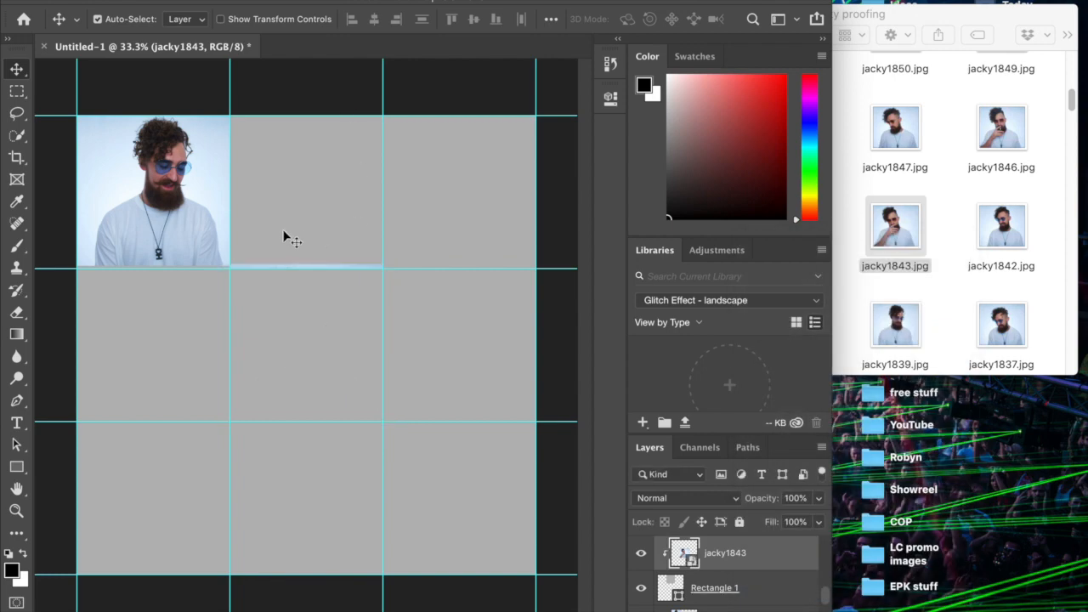
left_click_drag(285, 272, 289, 122)
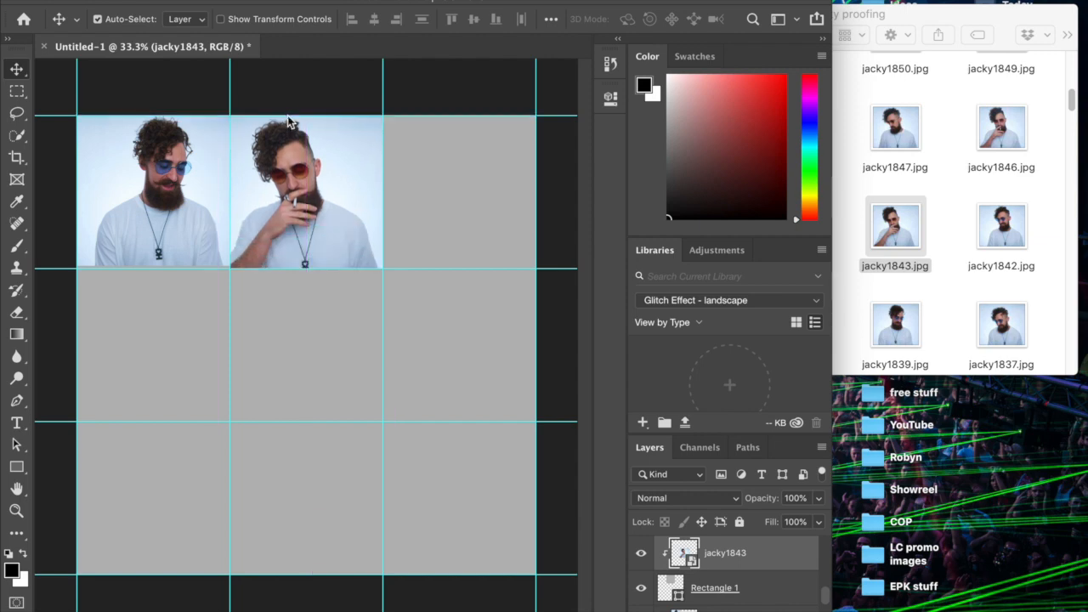
left_click(153, 1)
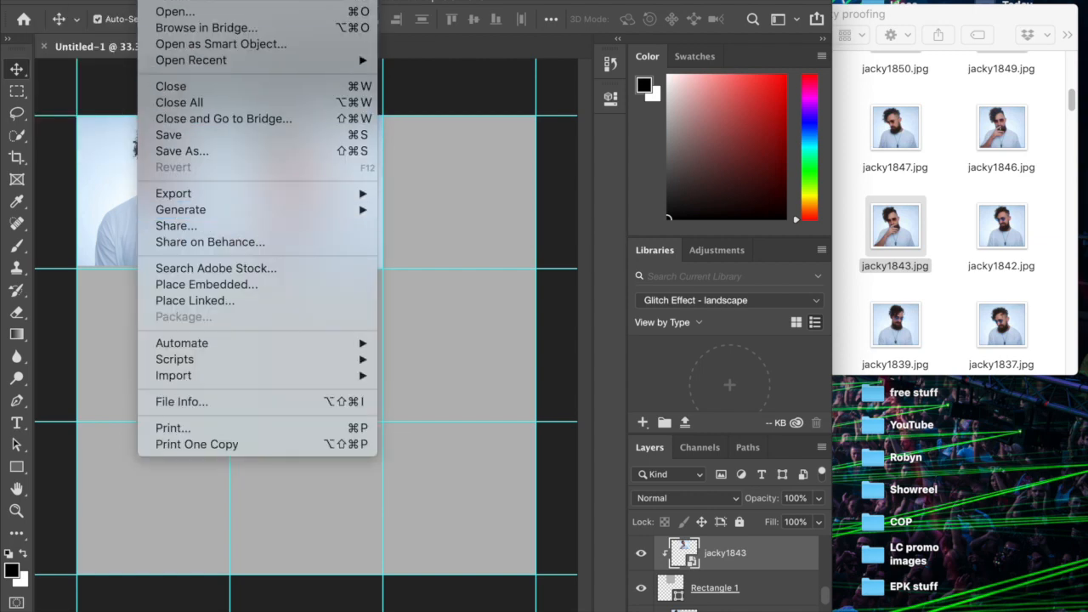
left_click(241, 354)
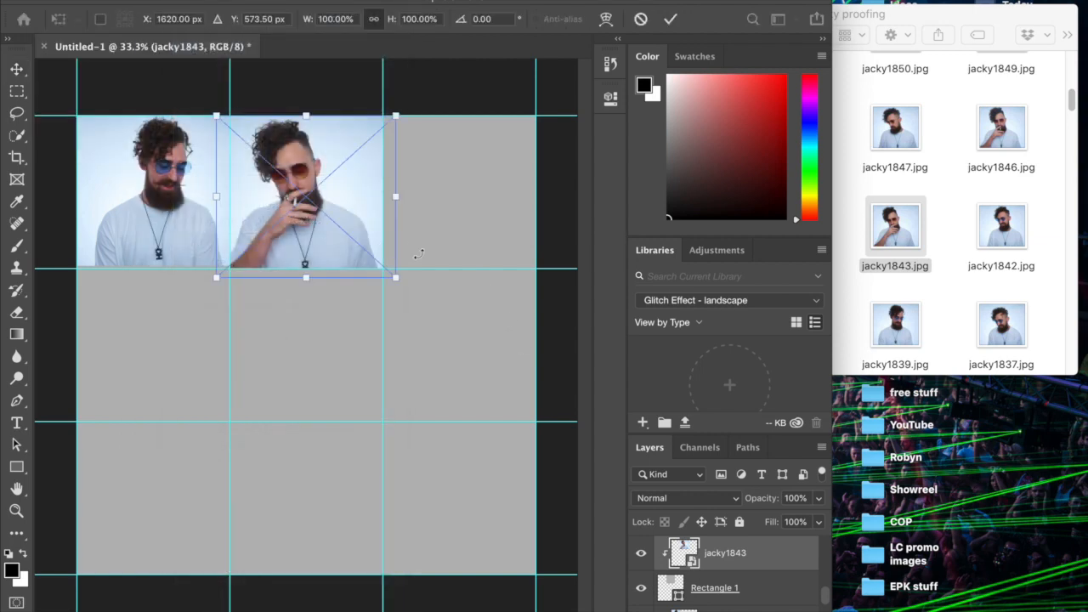
left_click_drag(394, 278, 372, 254)
left_click_drag(308, 215, 317, 226)
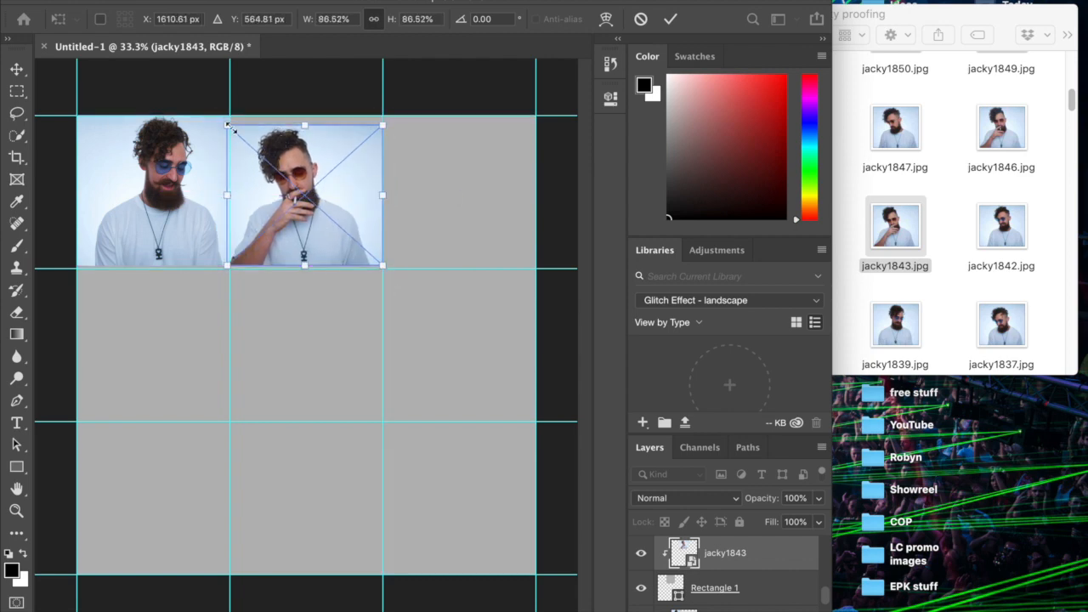
left_click_drag(226, 124, 214, 113)
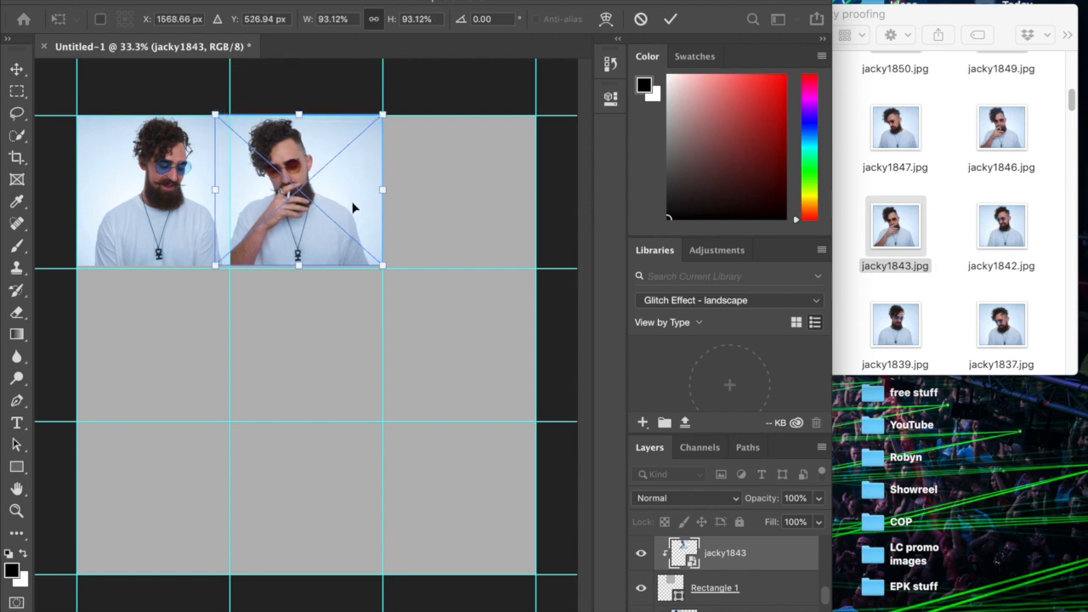
left_click_drag(346, 208, 361, 209)
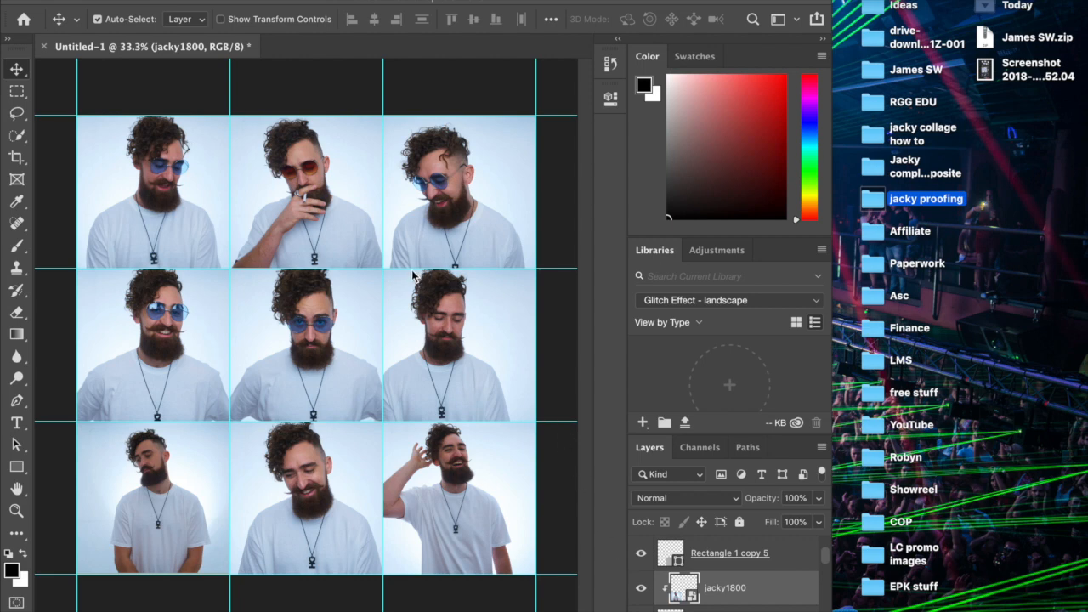
- Shift the portraits in the middle-right and top-right squares slightly to the right so each is better centred
left_click(468, 395)
left_click(437, 330)
mouse_move(437, 330)
left_mouse_down()
mouse_move(462, 333)
mouse_move(464, 311)
mouse_move(451, 321)
left_mouse_up()
mouse_move(437, 151)
left_mouse_down()
mouse_move(448, 155)
mouse_move(437, 161)
mouse_move(458, 154)
left_mouse_up()
left_click(414, 539)
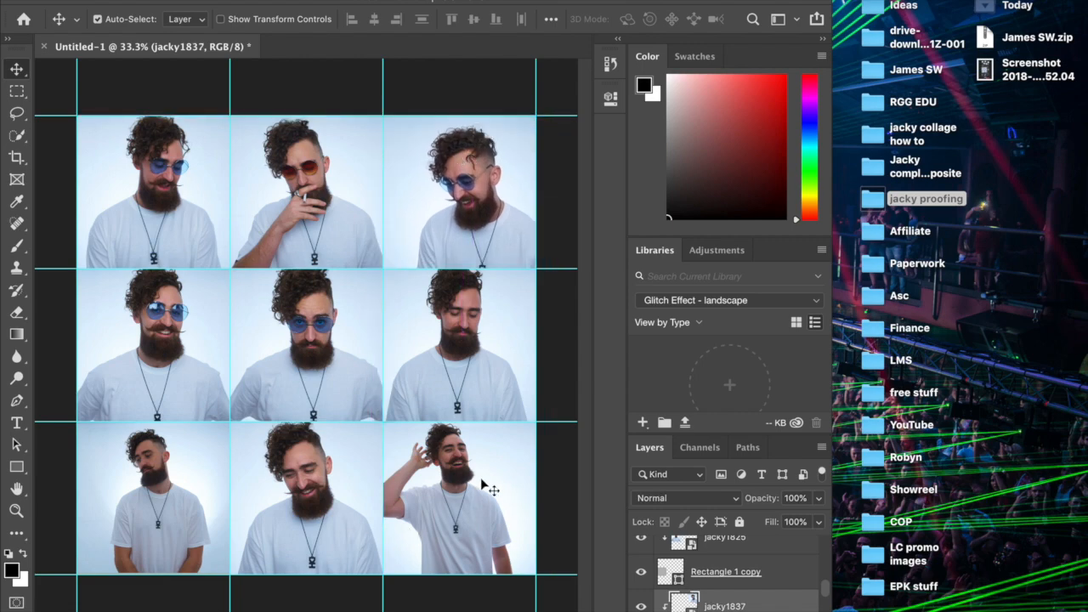
- Switch to the Marquee tool and select the photo and rectangle layers together, from the topmost jacky1801 down to jacky1843
key("m")
key("super+plus")
key("super+minus")
key("super+minus")
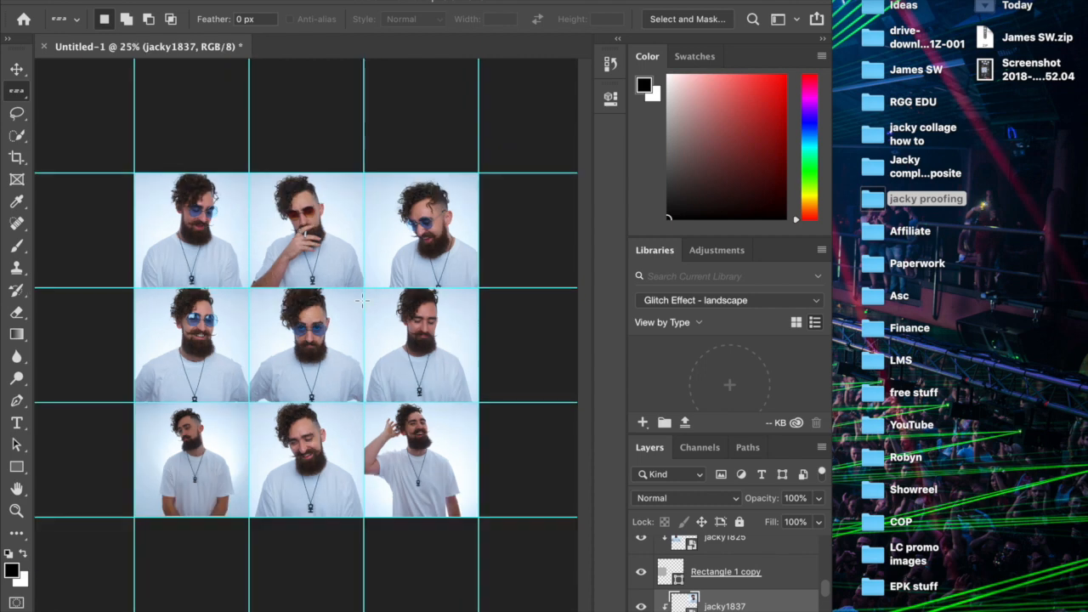
scroll(714, 589, "up", 5)
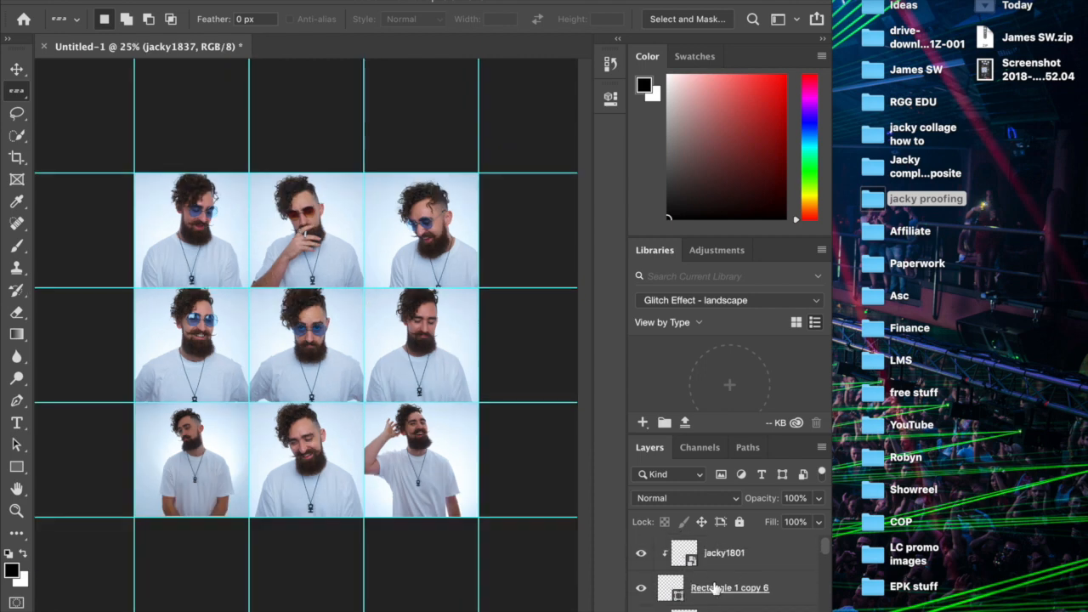
left_click(799, 559)
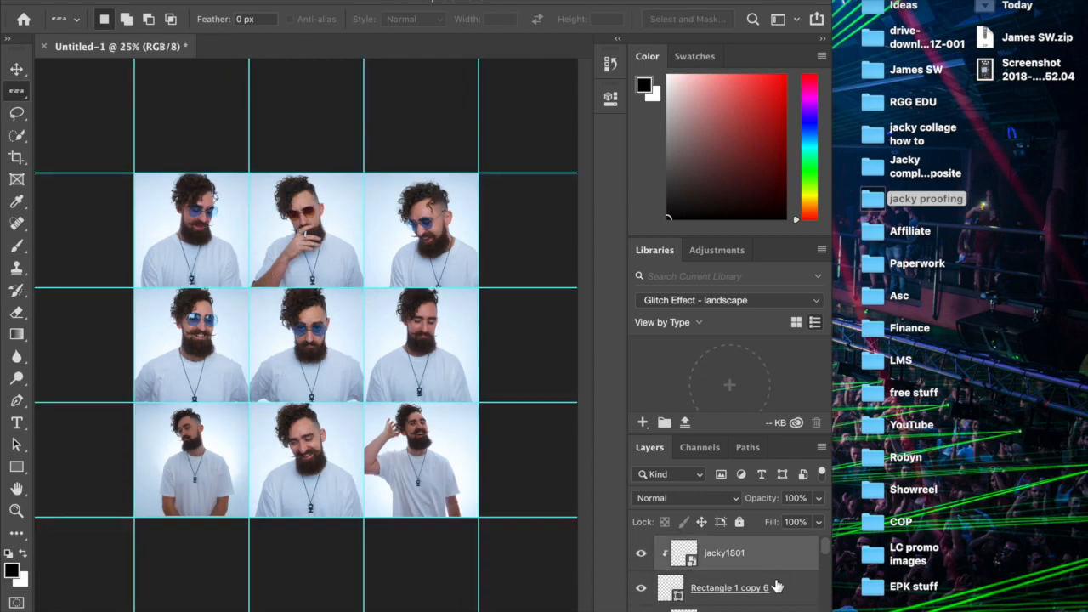
left_click(780, 587, "shift")
scroll(780, 588, "down", 2)
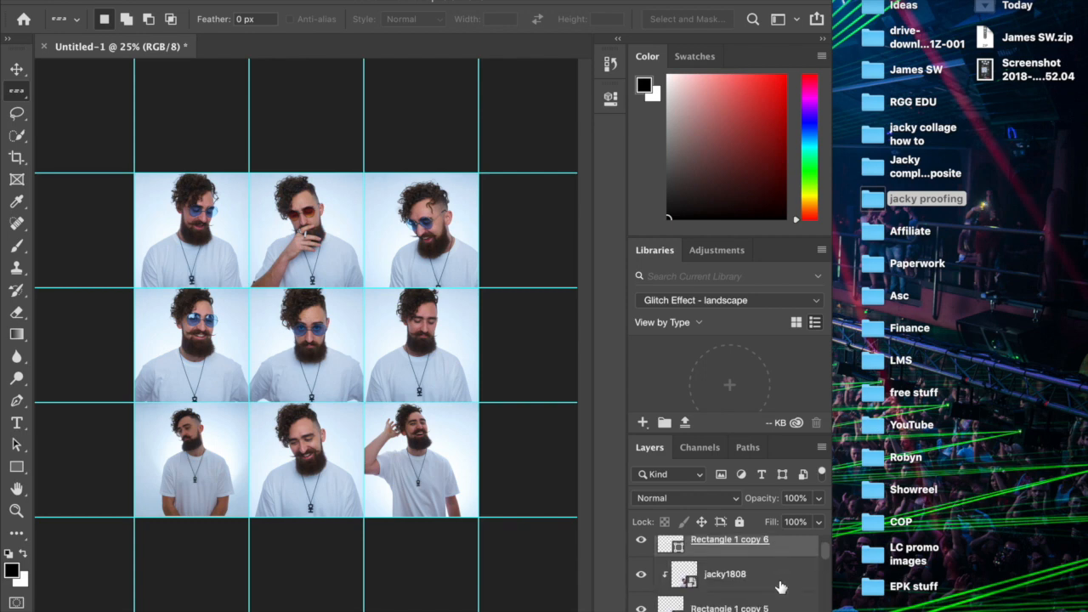
left_click(784, 607, "shift")
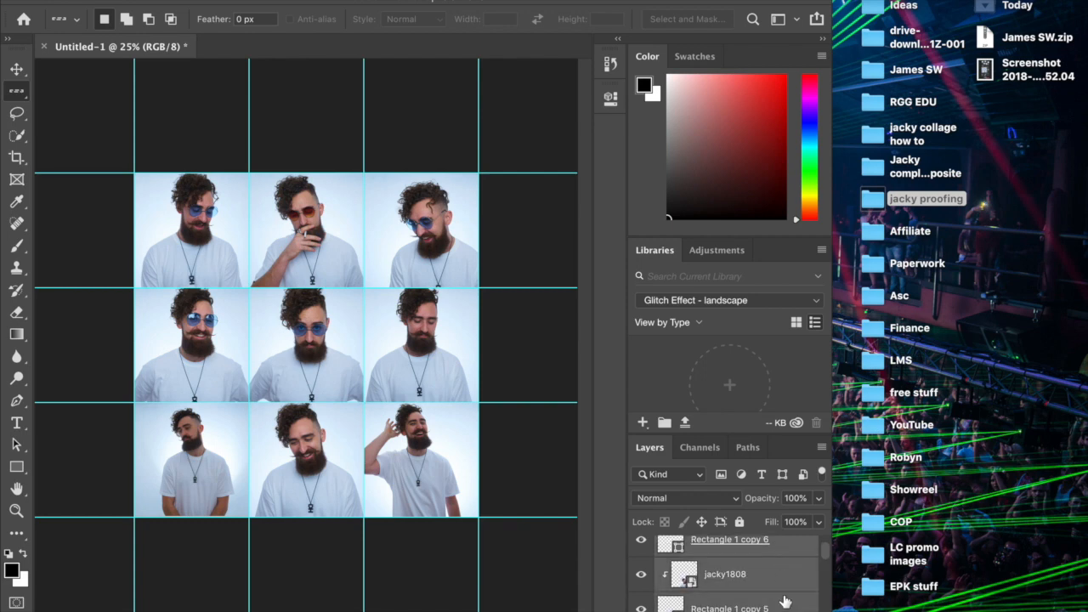
scroll(785, 602, "down", 3)
left_click(783, 561, "shift")
left_click(782, 587, "shift")
scroll(784, 587, "up", 3)
left_click(786, 551, "shift")
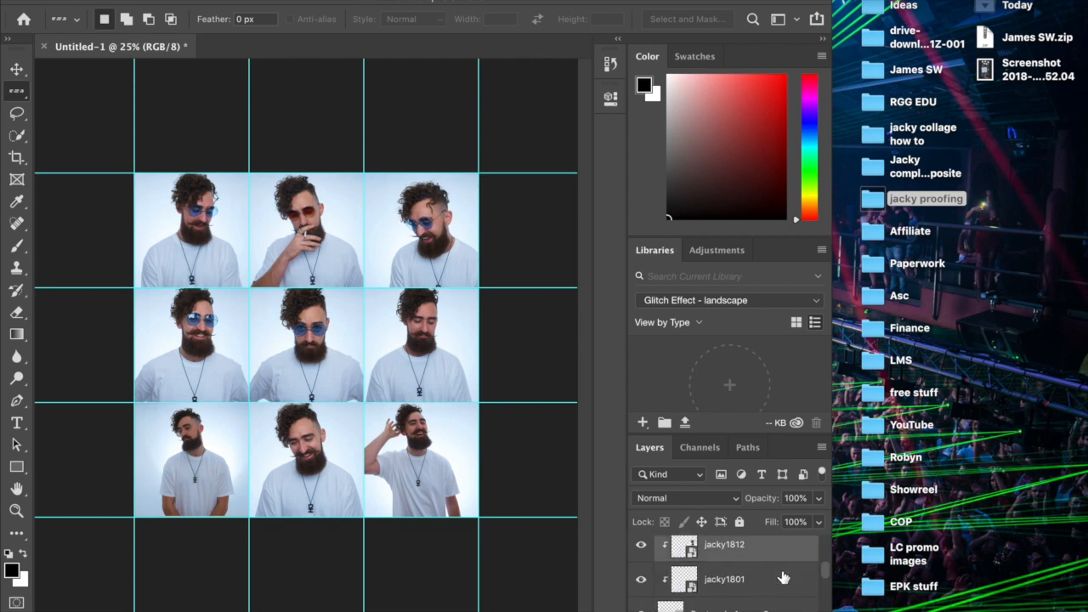
left_click(784, 588, "shift")
scroll(785, 588, "down", 2)
left_click(786, 565, "shift")
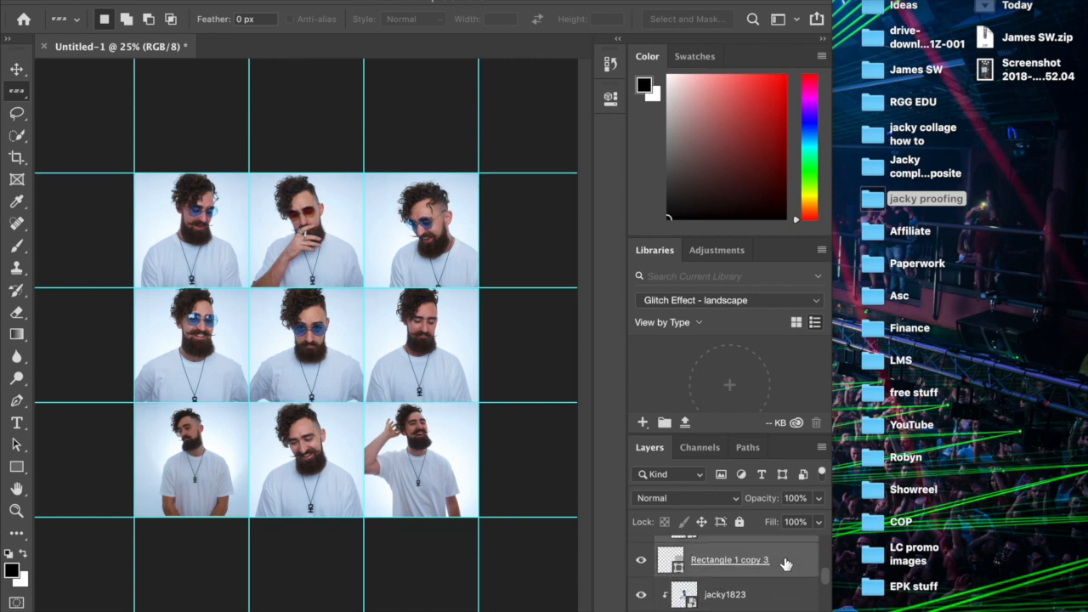
left_click(784, 595, "shift")
scroll(784, 594, "down", 2)
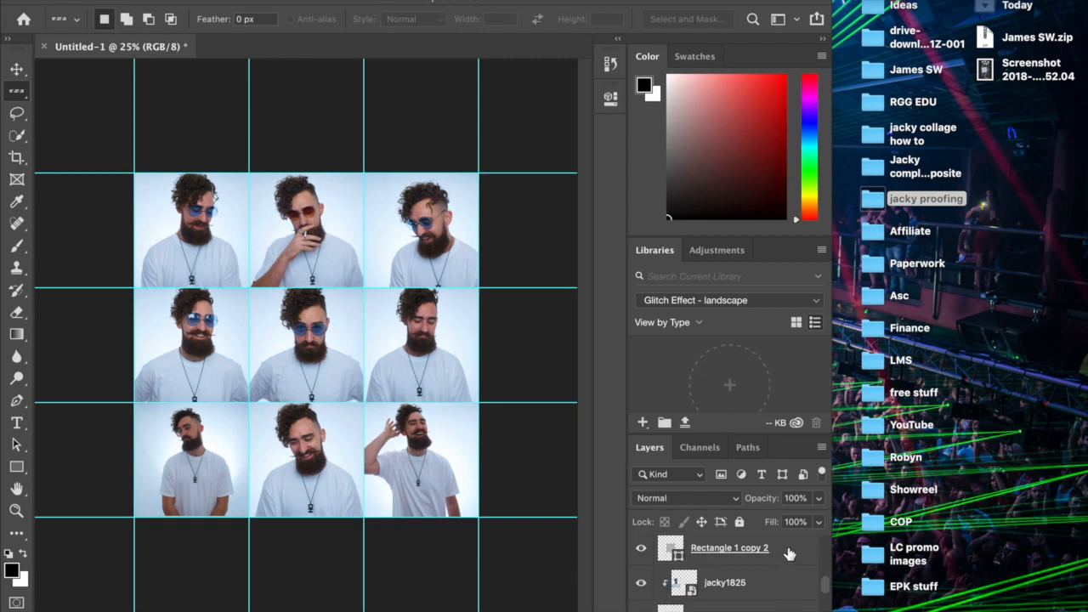
left_click(786, 553, "shift")
left_click(784, 593, "shift")
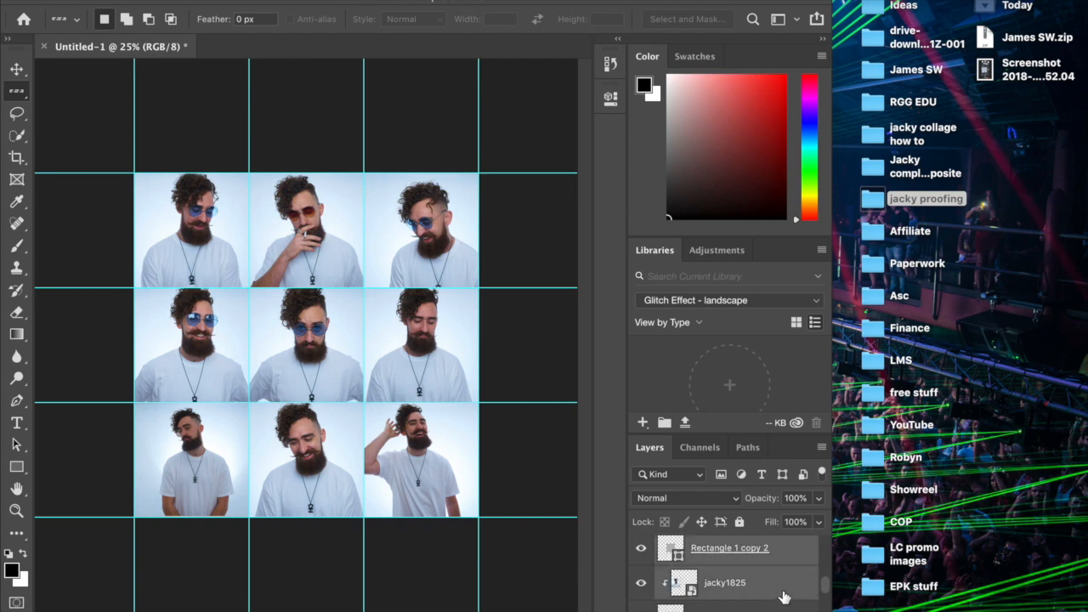
scroll(783, 597, "down", 2)
left_click(782, 566, "shift")
left_click(782, 600, "shift")
scroll(782, 600, "down", 2)
left_click(782, 585, "shift")
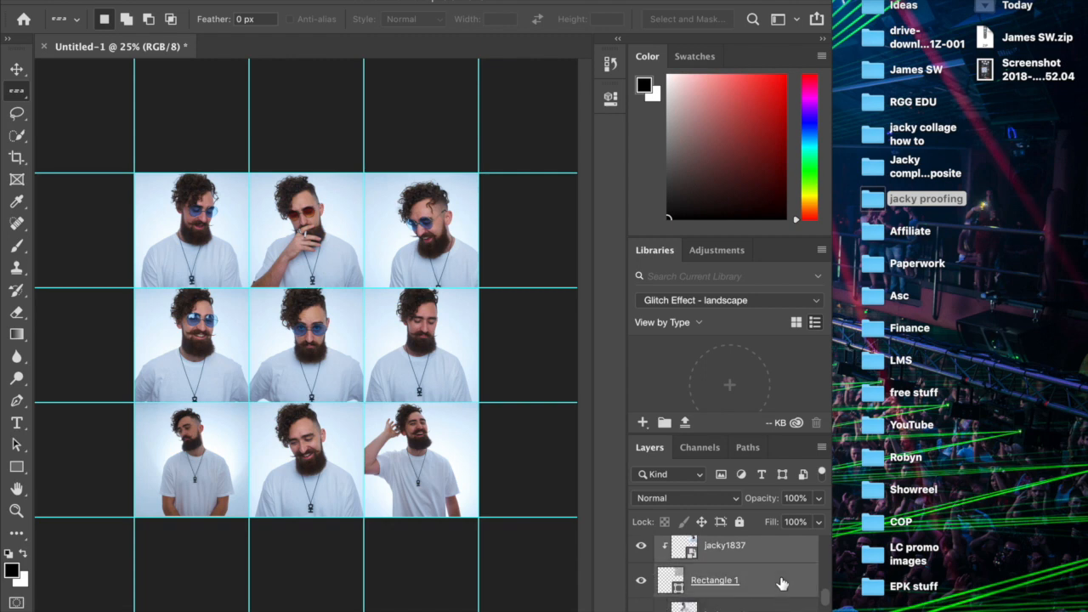
scroll(780, 584, "down", 1)
left_click(780, 597, "shift")
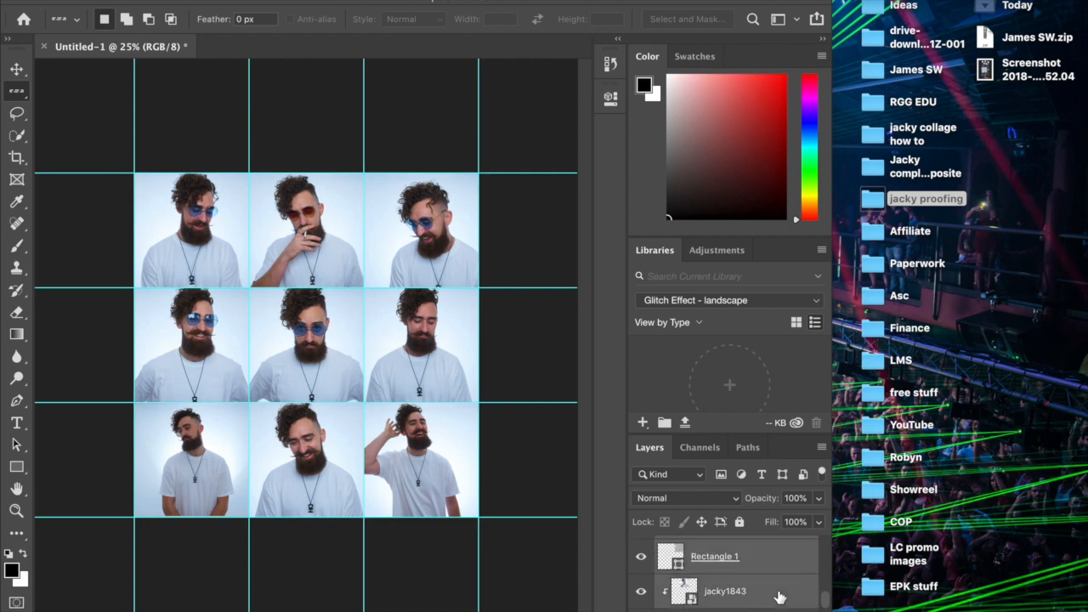